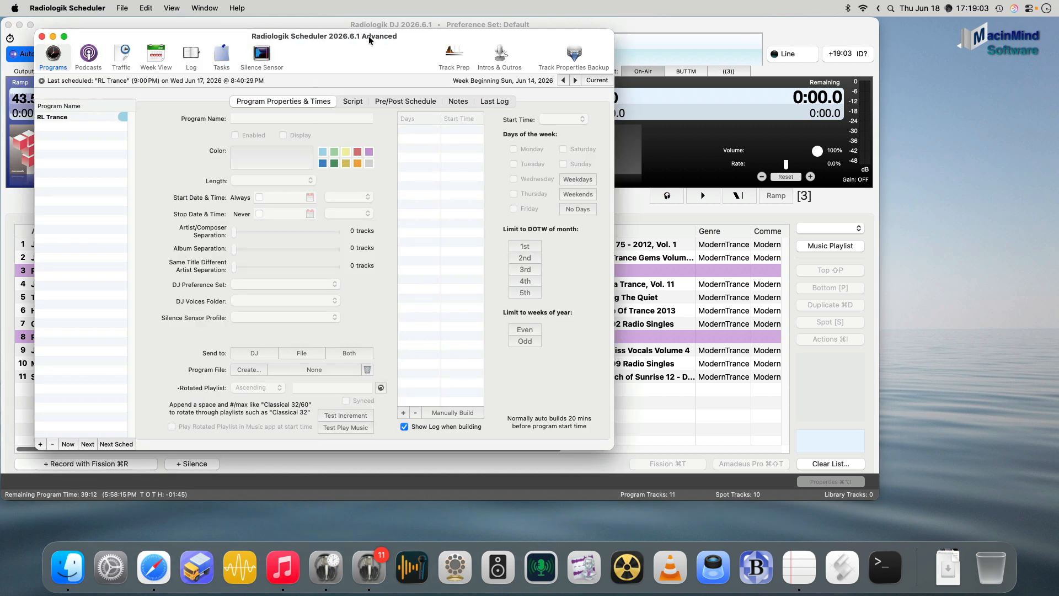
Switch to Radiologik DJ and move "Game Over (Radio Edit)" up to the second position in the program queue.
{"action": "left_click_drag", "start_coordinate": [369, 40], "coordinate": [353, 66]}
{"action": "left_click", "coordinate": [472, 19]}
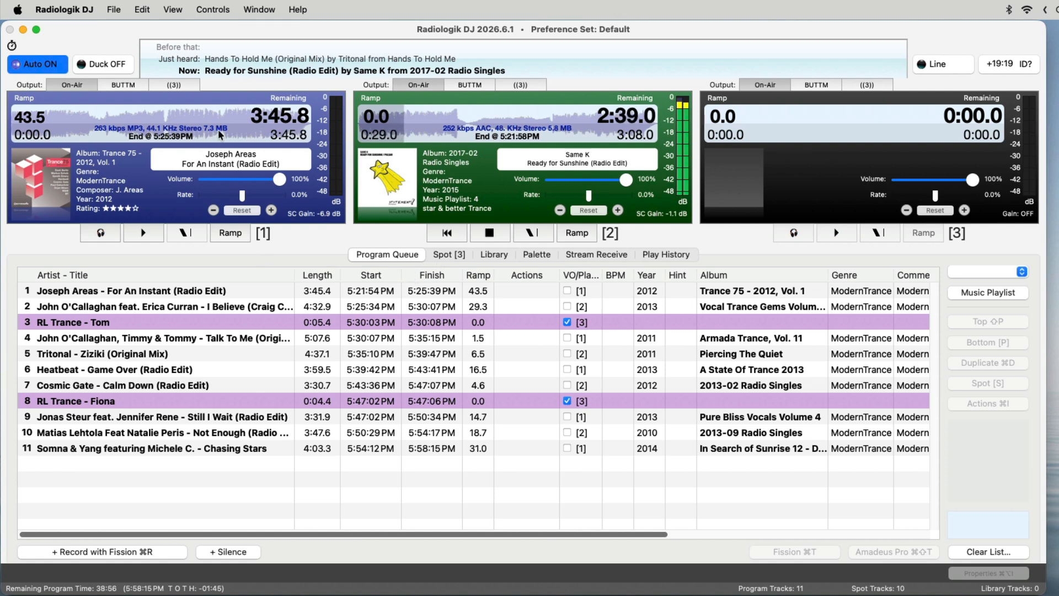
{"action": "left_click", "coordinate": [191, 291]}
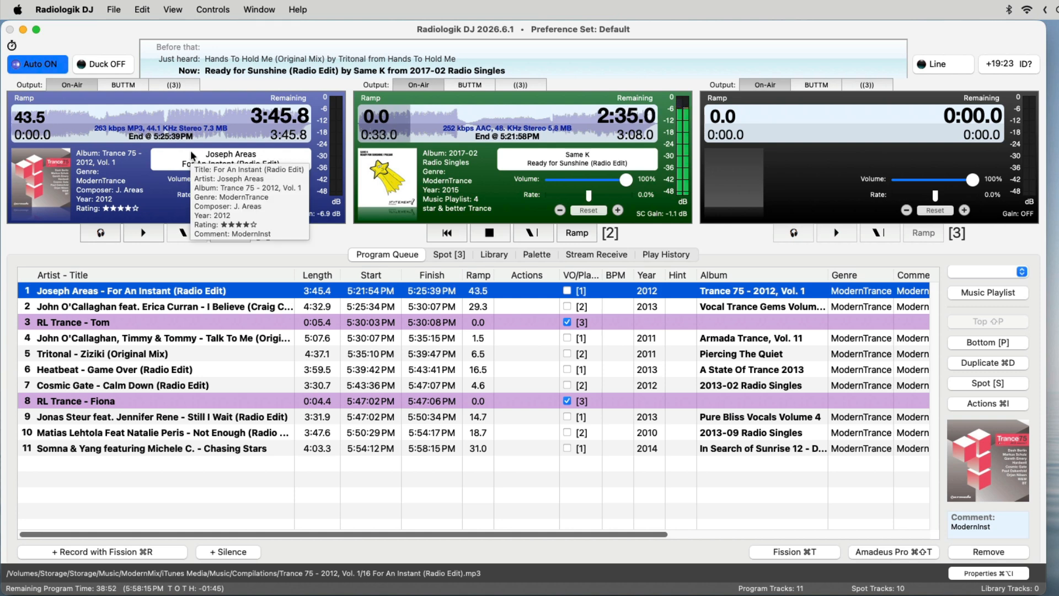
{"action": "left_click", "coordinate": [276, 365]}
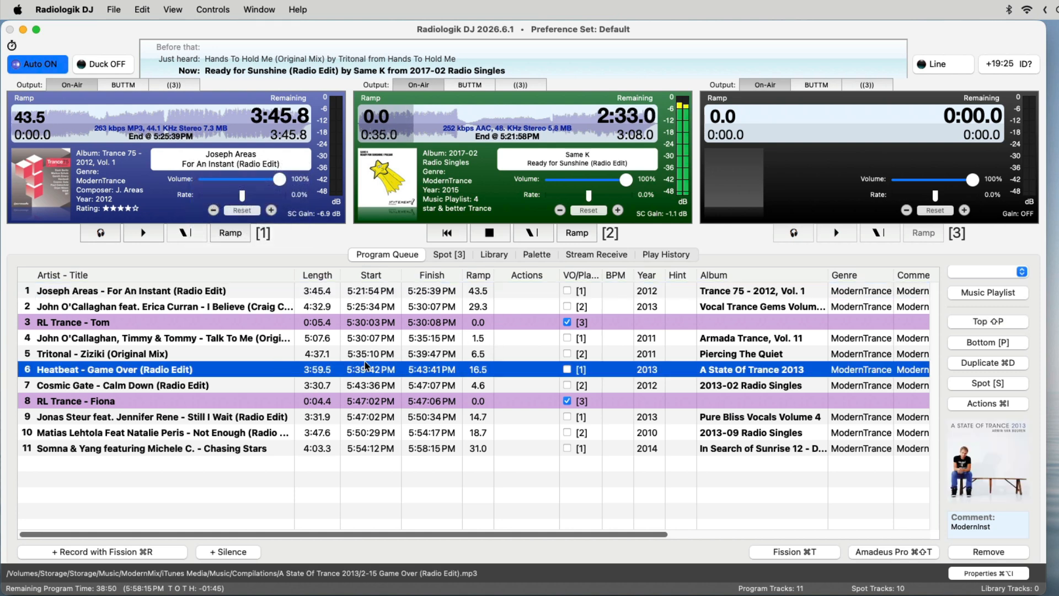
{"action": "left_click_drag", "start_coordinate": [367, 370], "coordinate": [364, 301]}
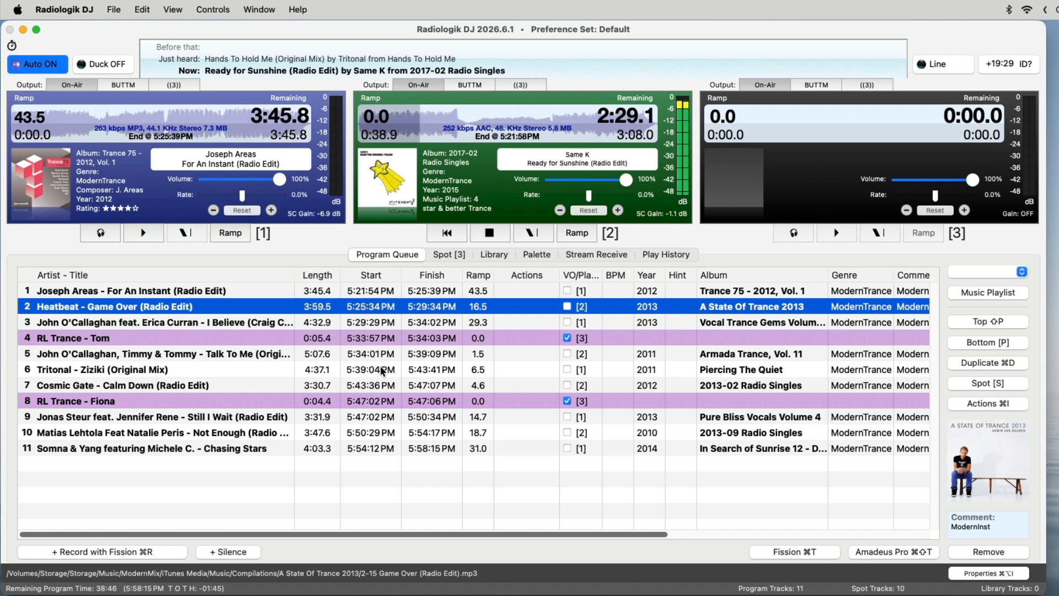
Move "Talk To Me" and "Ziziki (Original Mix)" together down the program queue, placing them just above "Chasing Stars".
{"action": "left_click", "coordinate": [384, 357]}
{"action": "left_click", "coordinate": [389, 376], "text": "shift"}
{"action": "left_click_drag", "start_coordinate": [388, 358], "coordinate": [388, 431]}
{"action": "left_click", "coordinate": [392, 449]}
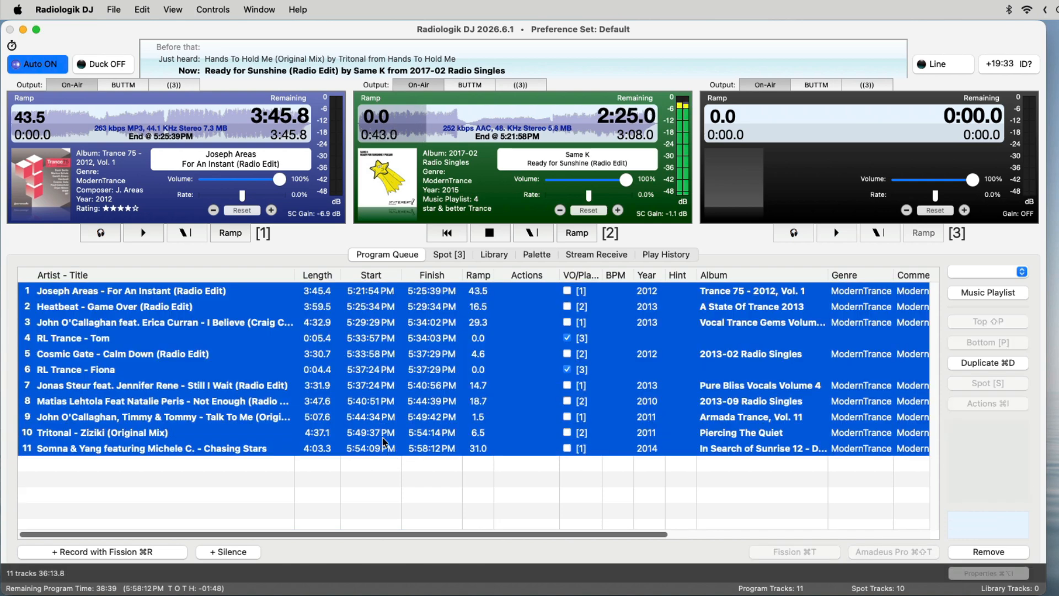
Move "Talk To Me" and "Chasing Stars" together up the program queue, placing them directly above "Calm Down (Radio Edit)".
{"action": "left_click", "coordinate": [363, 418], "text": "super"}
{"action": "left_click_drag", "start_coordinate": [362, 418], "coordinate": [359, 353]}
{"action": "left_click", "coordinate": [367, 311]}
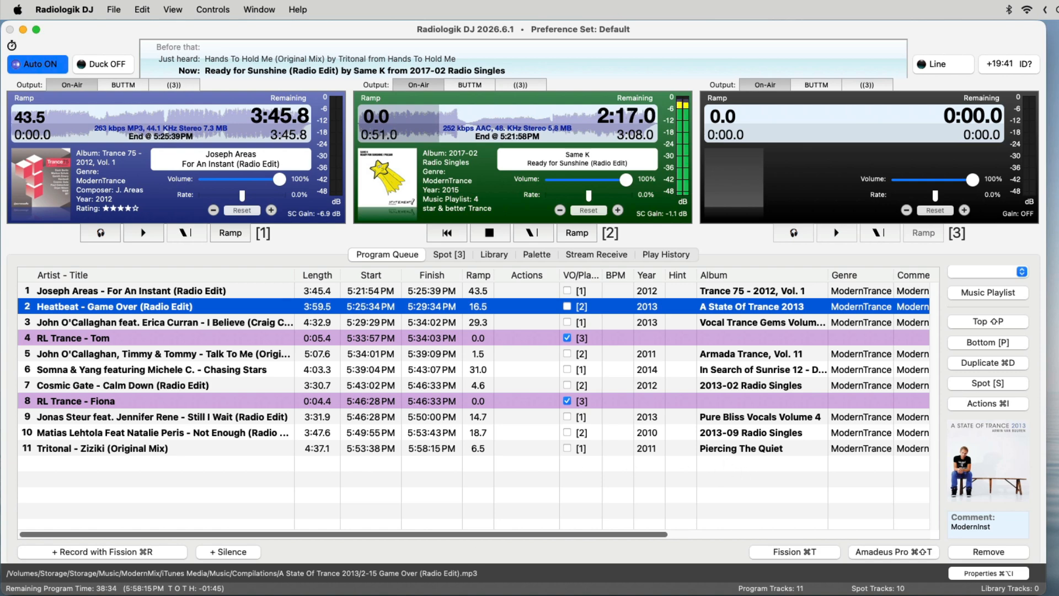
Switch to Music and transfer "You Are Not Alone (Hanski Remix)" from the ModernTrance playlist to the top of Radiologik DJ's program queue.
{"action": "left_click", "coordinate": [314, 594]}
{"action": "left_click_drag", "start_coordinate": [335, 64], "coordinate": [530, 64]}
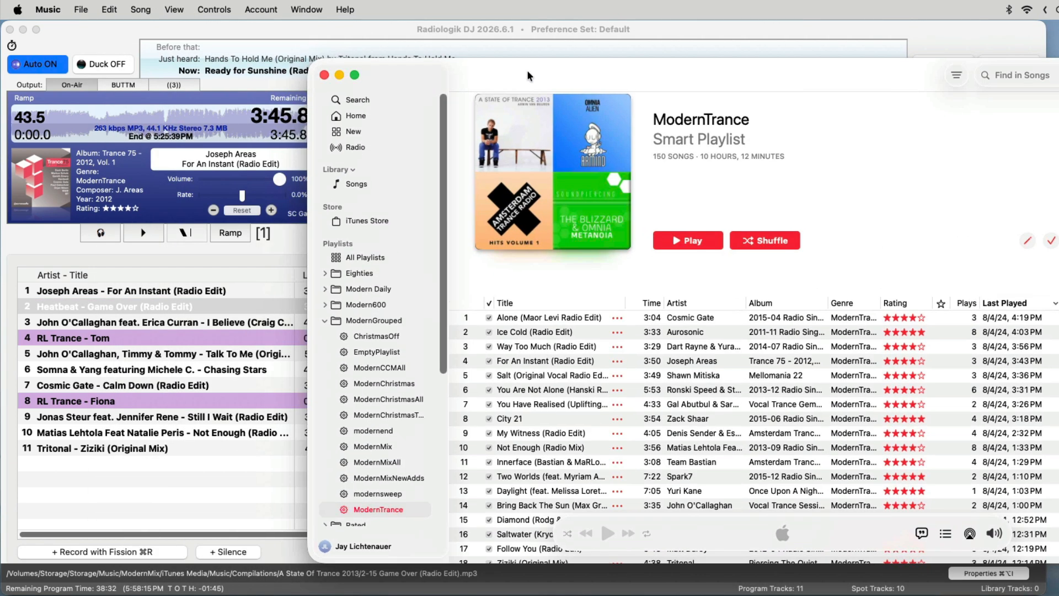
{"action": "left_click", "coordinate": [550, 386]}
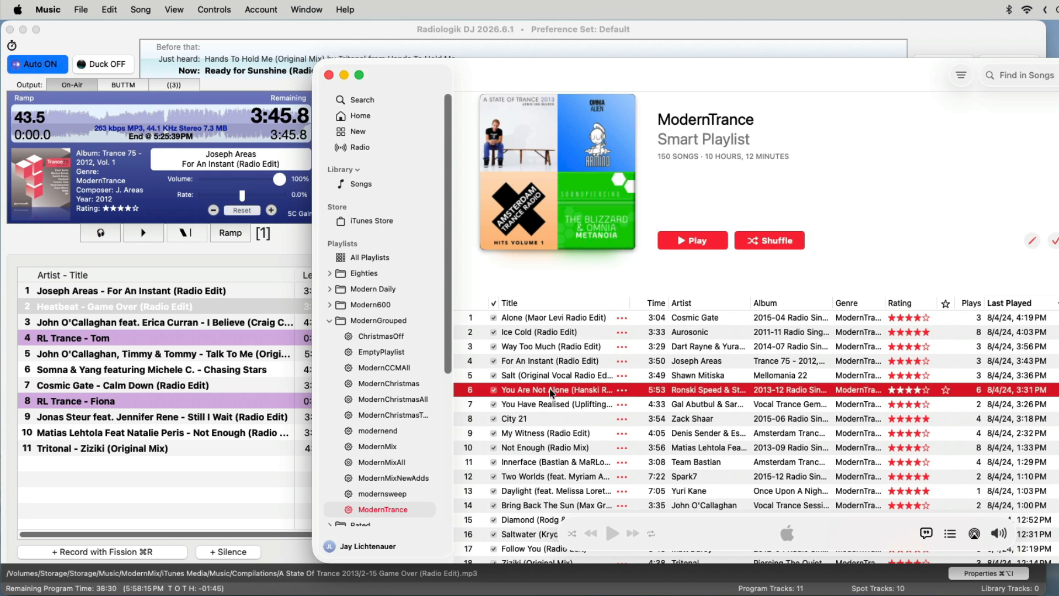
{"action": "left_click_drag", "start_coordinate": [540, 393], "coordinate": [140, 298]}
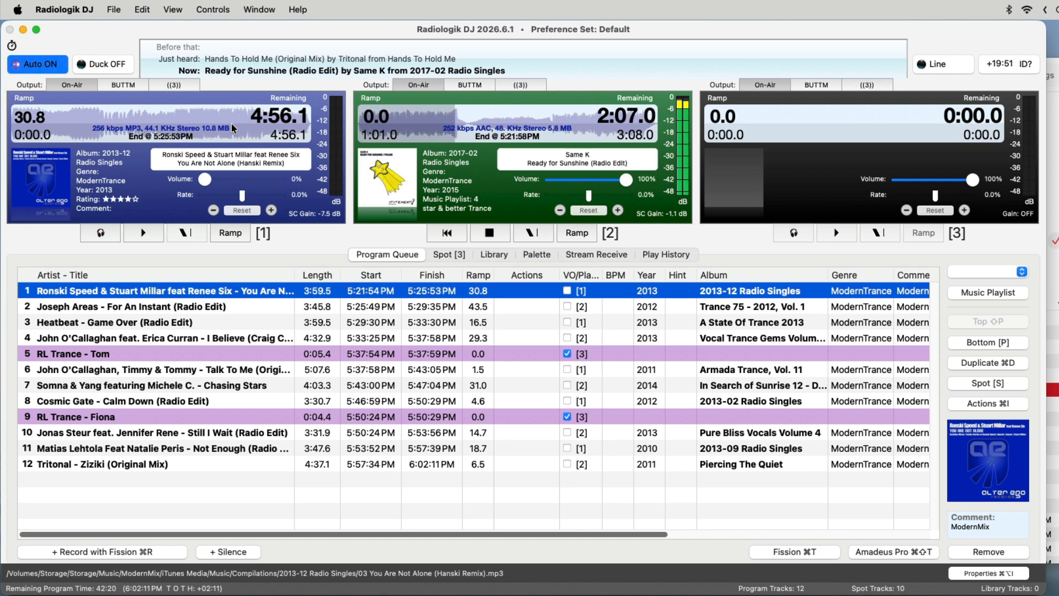
Install Radiologik DJ's helper AppleScripts for the Music app.
{"action": "left_click", "coordinate": [86, 5]}
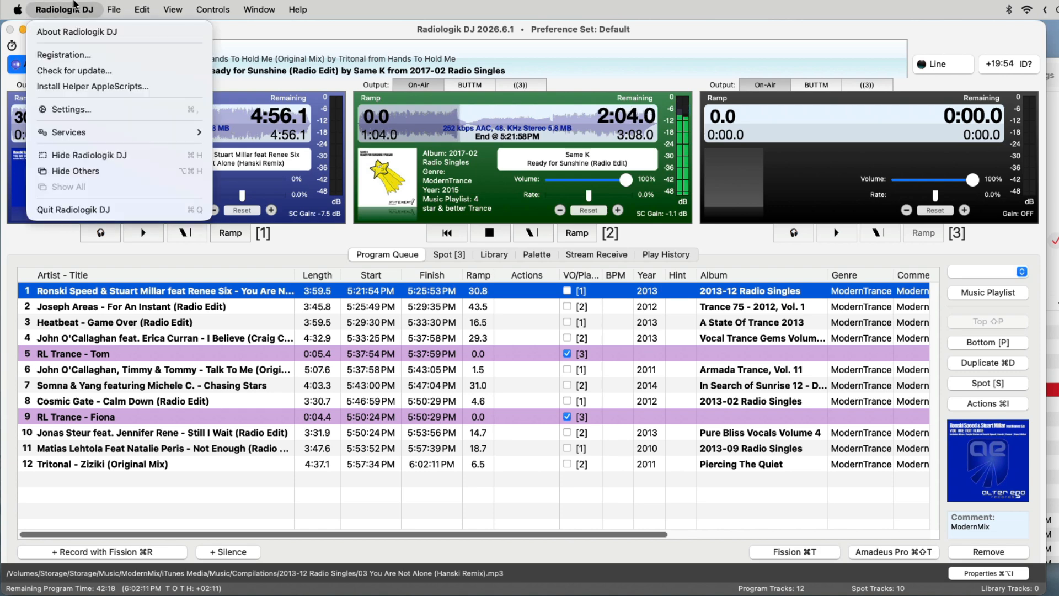
{"action": "left_click", "coordinate": [96, 88]}
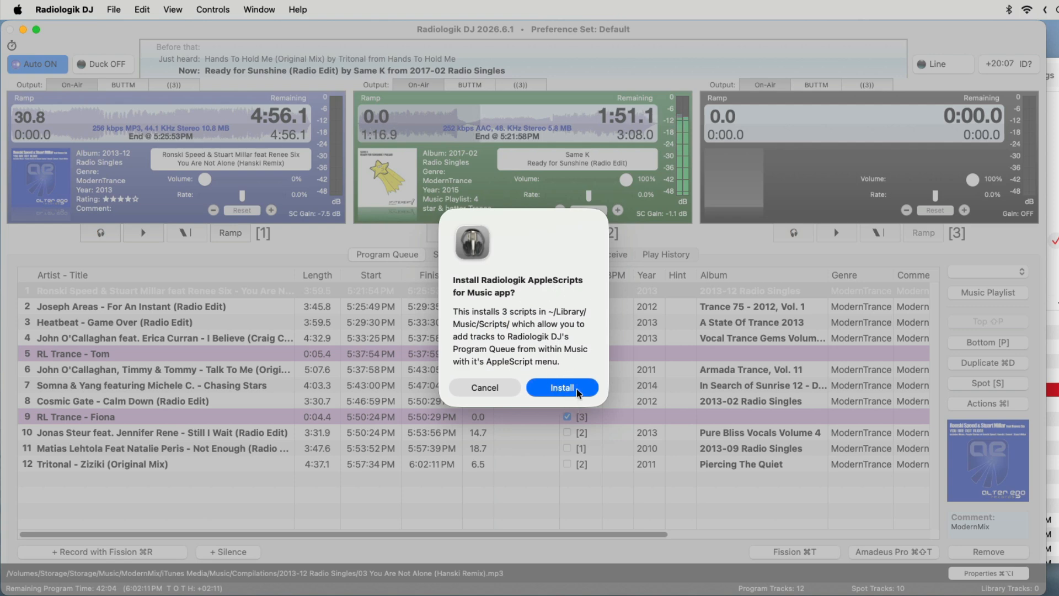
{"action": "left_click", "coordinate": [562, 388]}
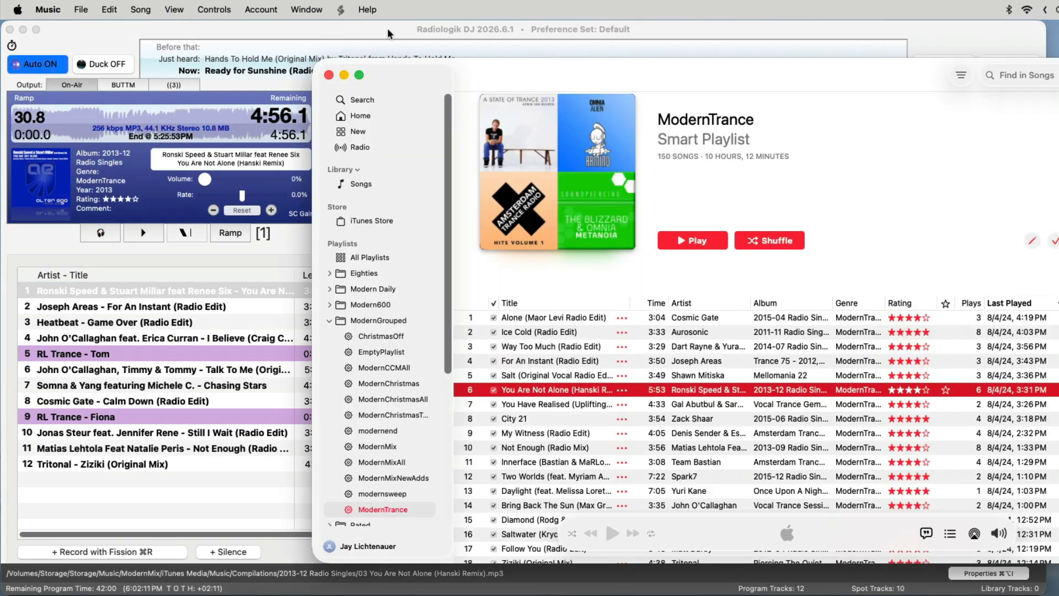
In Music, add "City 21" to the top of the Radiologik DJ queue using the installed script.
{"action": "left_click", "coordinate": [342, 10]}
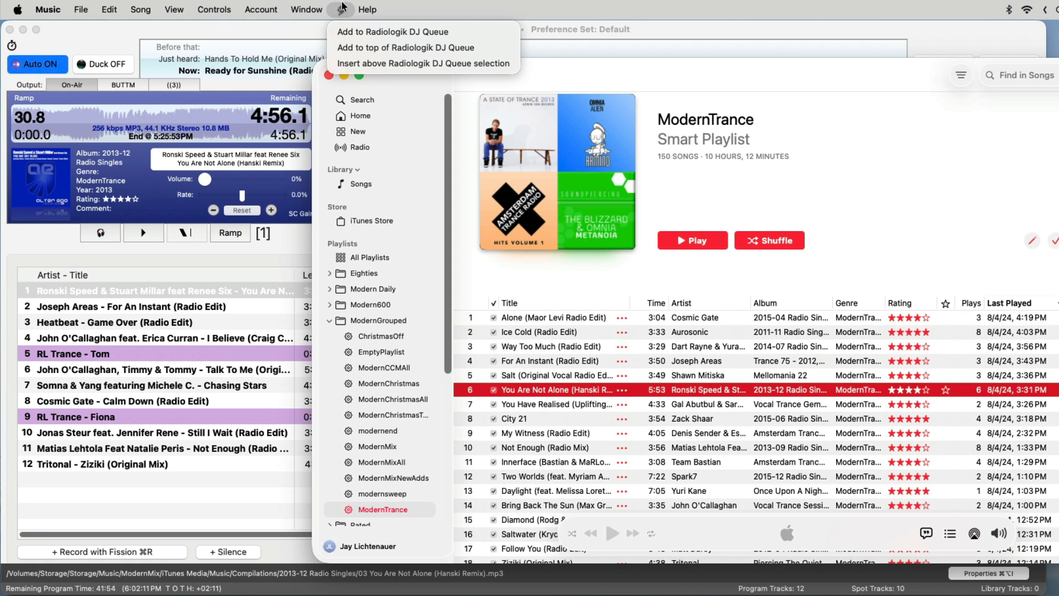
{"action": "left_click", "coordinate": [342, 5]}
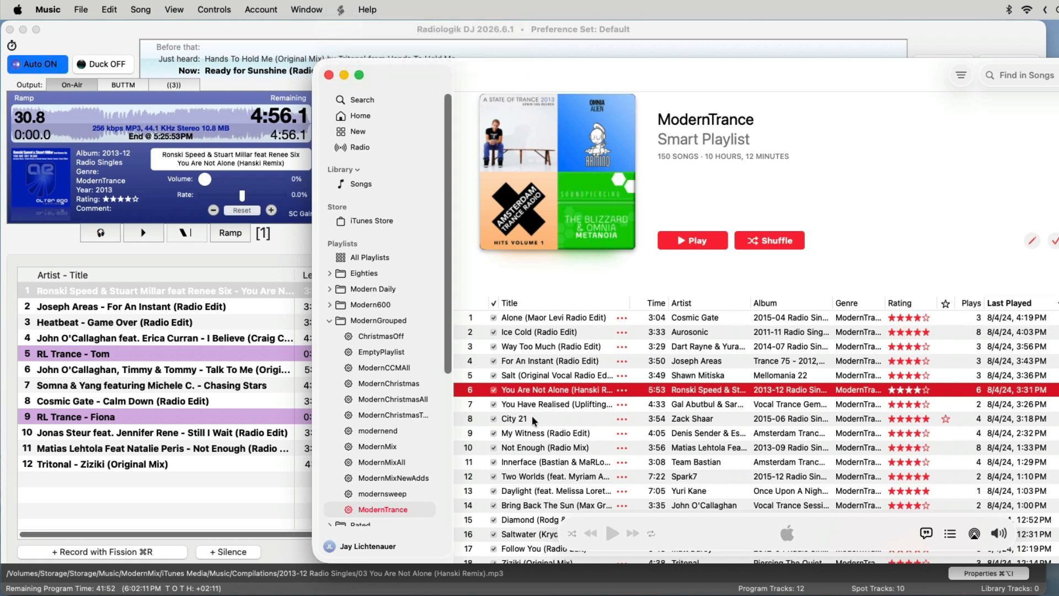
{"action": "left_click", "coordinate": [534, 419]}
{"action": "left_click", "coordinate": [342, 9]}
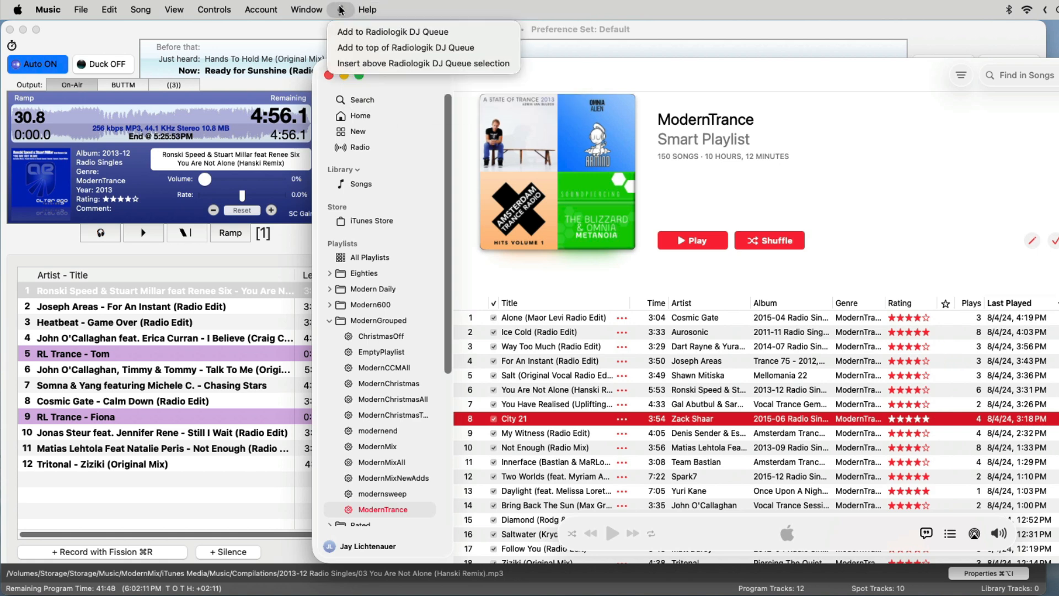
{"action": "left_click", "coordinate": [383, 48]}
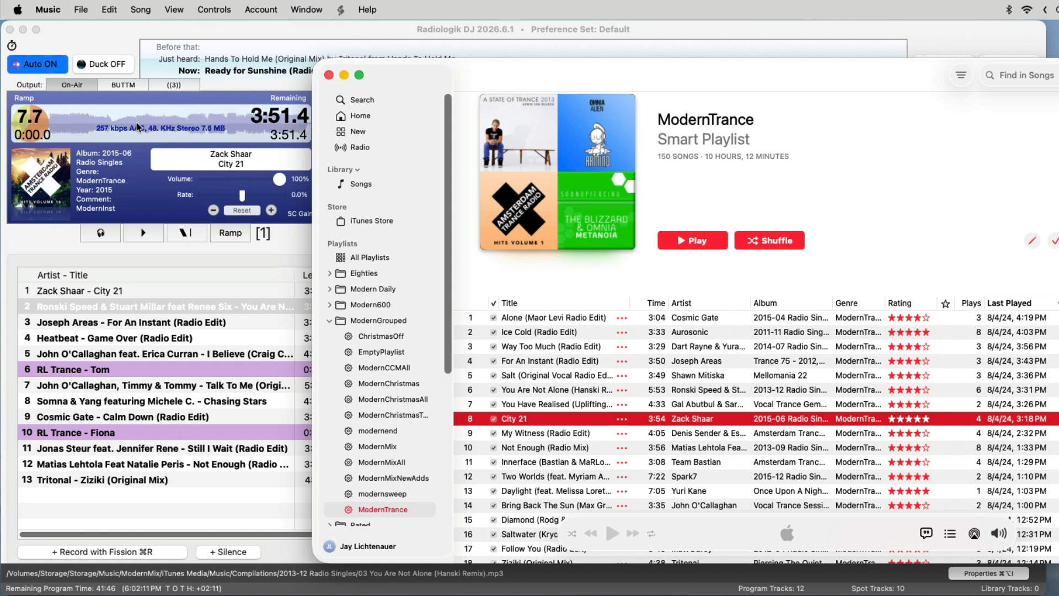
Insert "City 21" from Music above "Not Enough (Radio Mix)" in the Radiologik DJ queue using the script, and return to Radiologik DJ.
{"action": "left_click", "coordinate": [136, 420]}
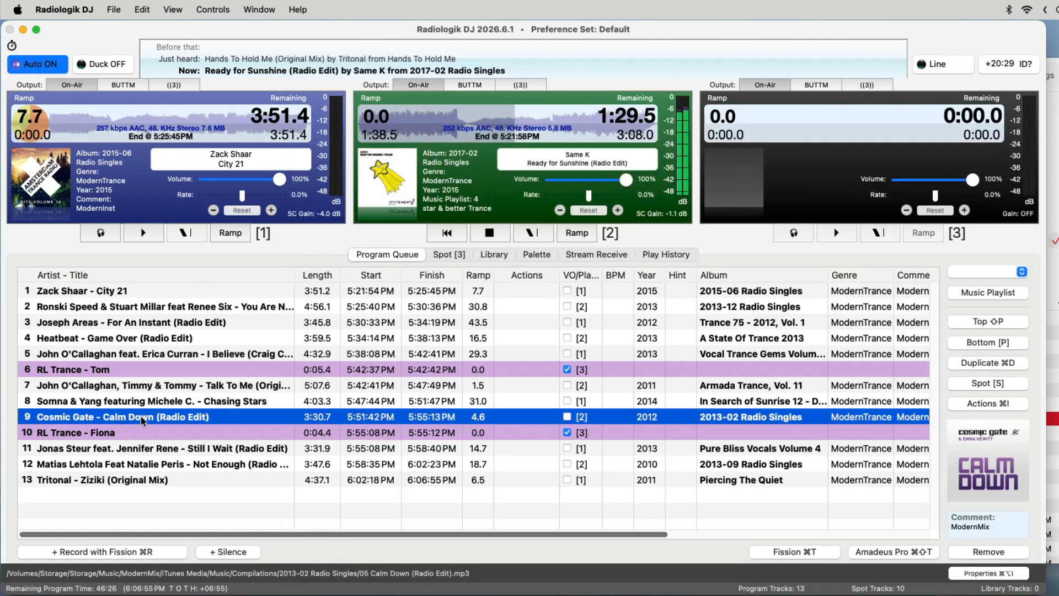
{"action": "left_click", "coordinate": [167, 465]}
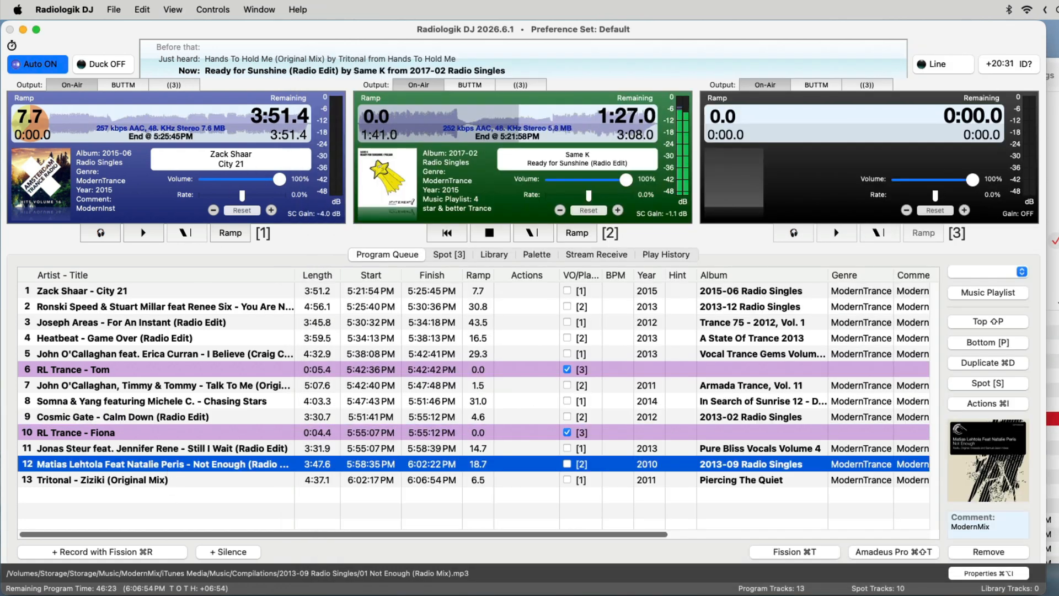
{"action": "left_click", "coordinate": [1053, 193]}
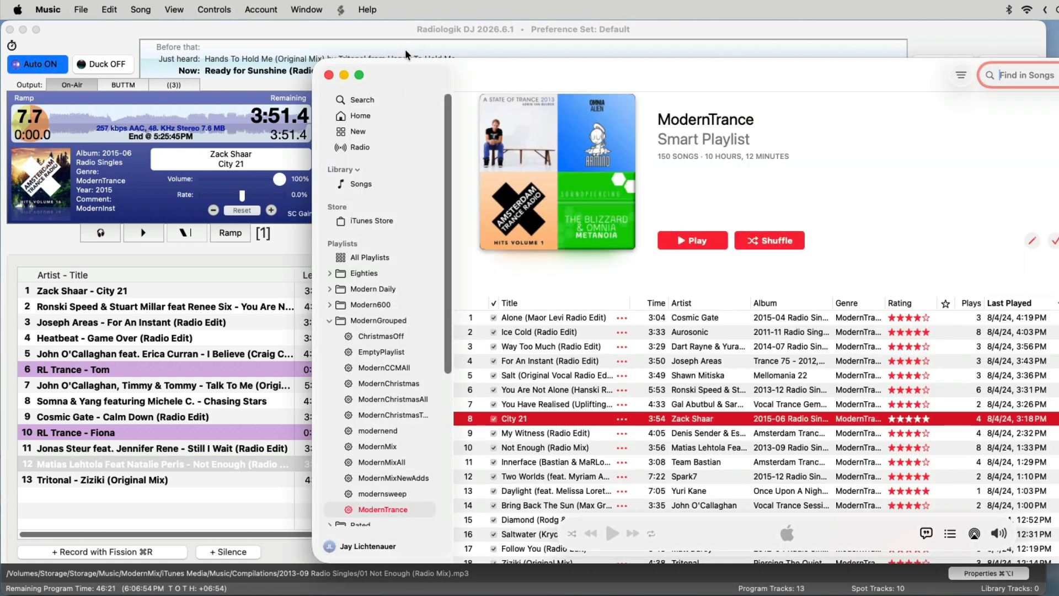
{"action": "left_click", "coordinate": [342, 9]}
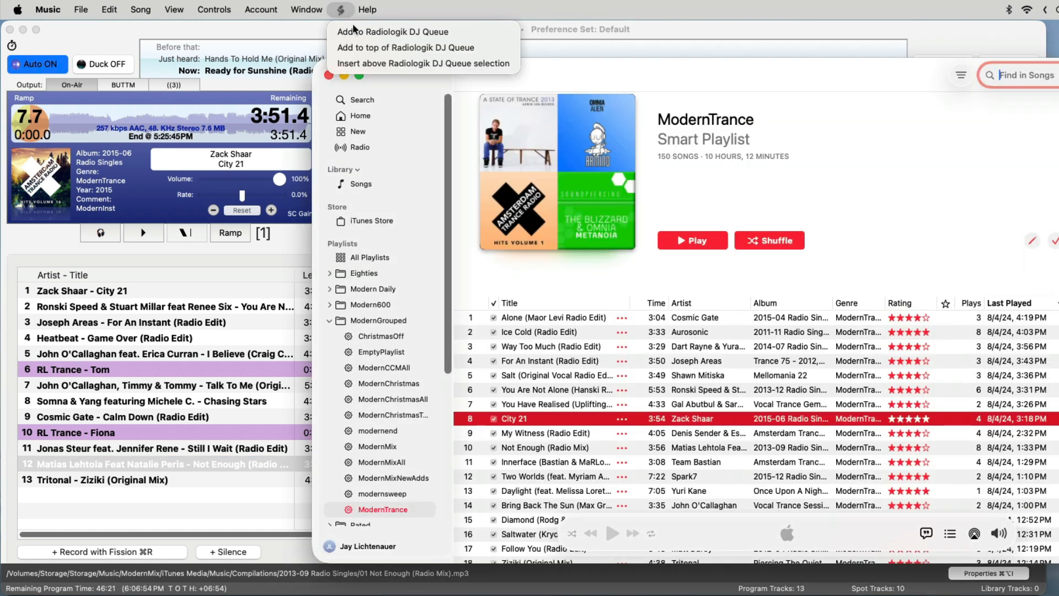
{"action": "left_click", "coordinate": [386, 63]}
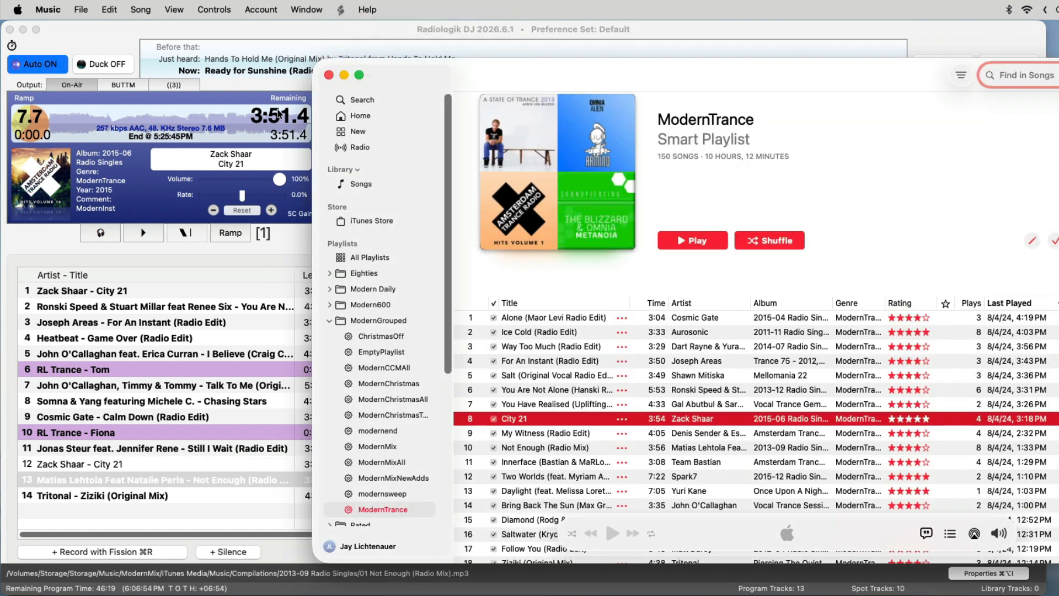
{"action": "left_click", "coordinate": [210, 29]}
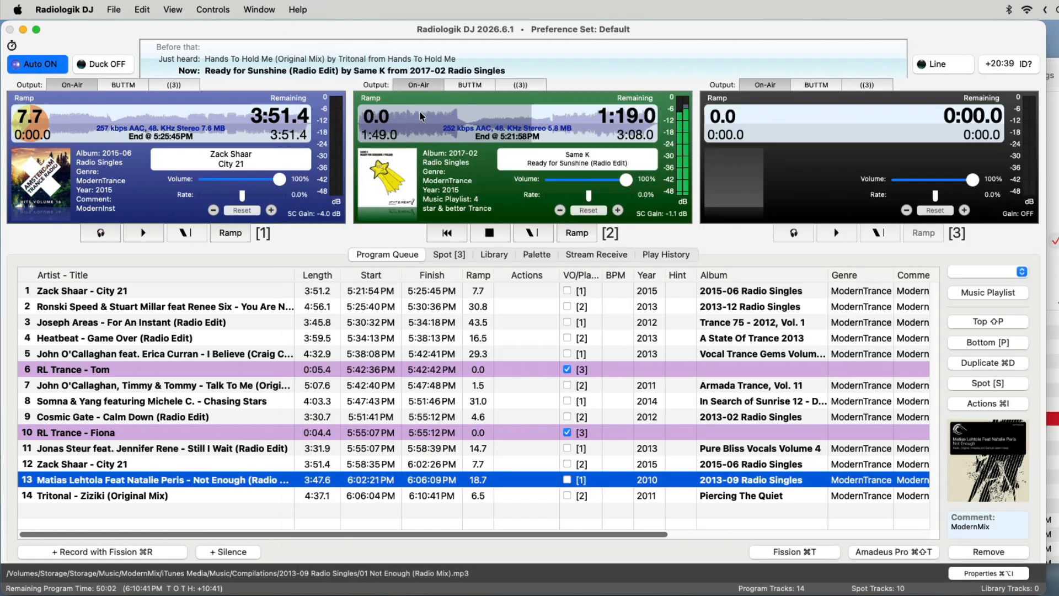
Import the "4 star & better Trance" playlist from Music into the library and sort its tracks by length.
{"action": "left_click", "coordinate": [498, 254]}
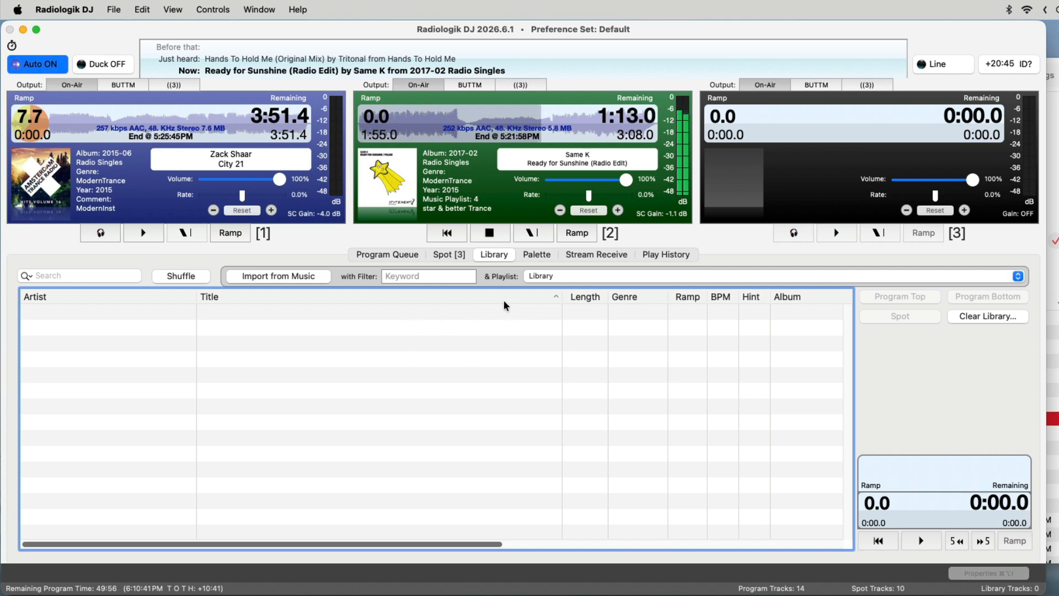
{"action": "left_click", "coordinate": [630, 274]}
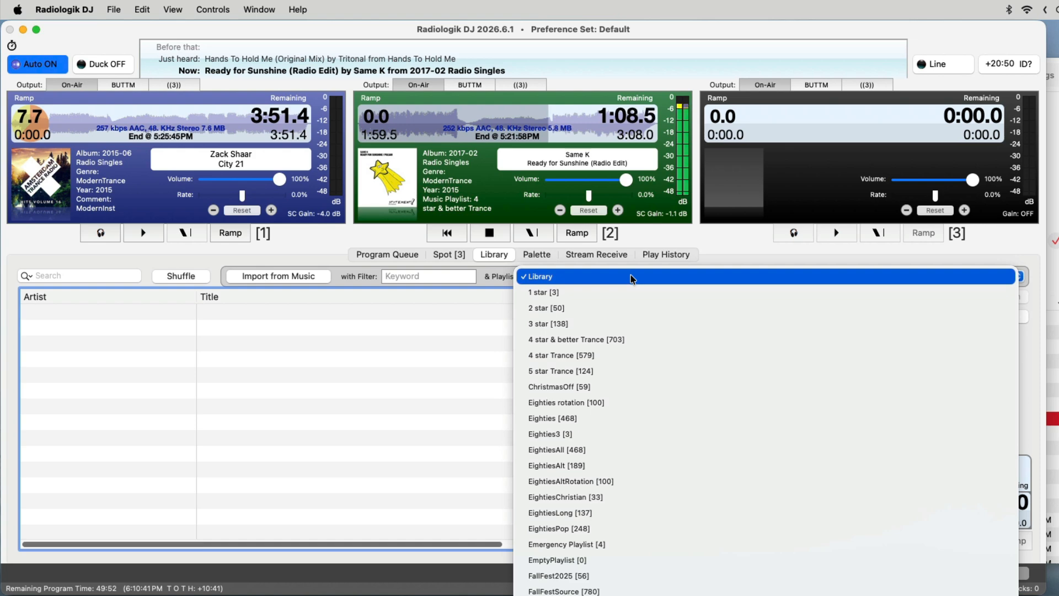
{"action": "left_click", "coordinate": [642, 338]}
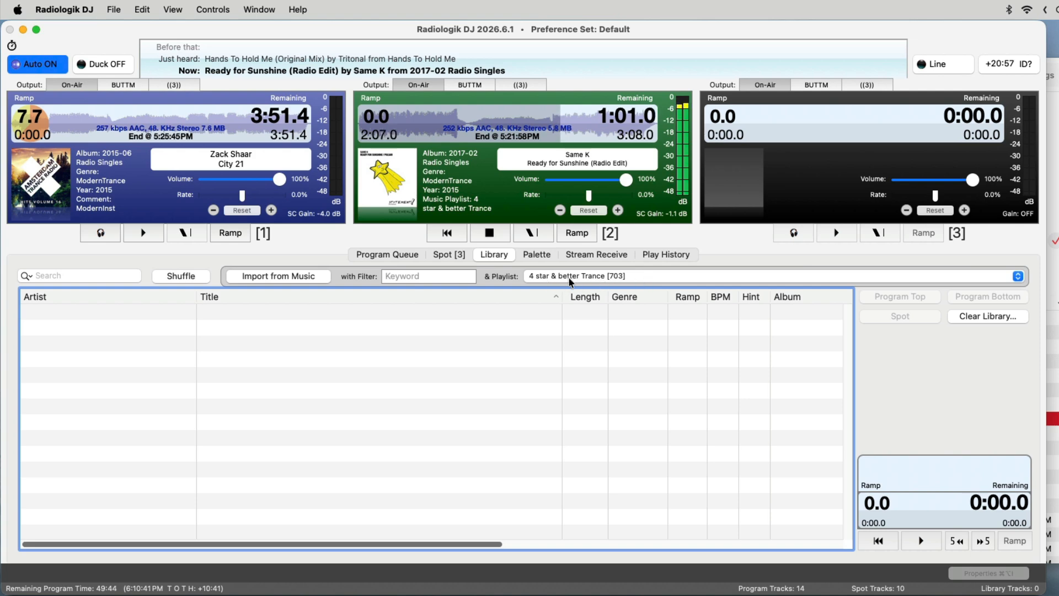
{"action": "left_click", "coordinate": [298, 277]}
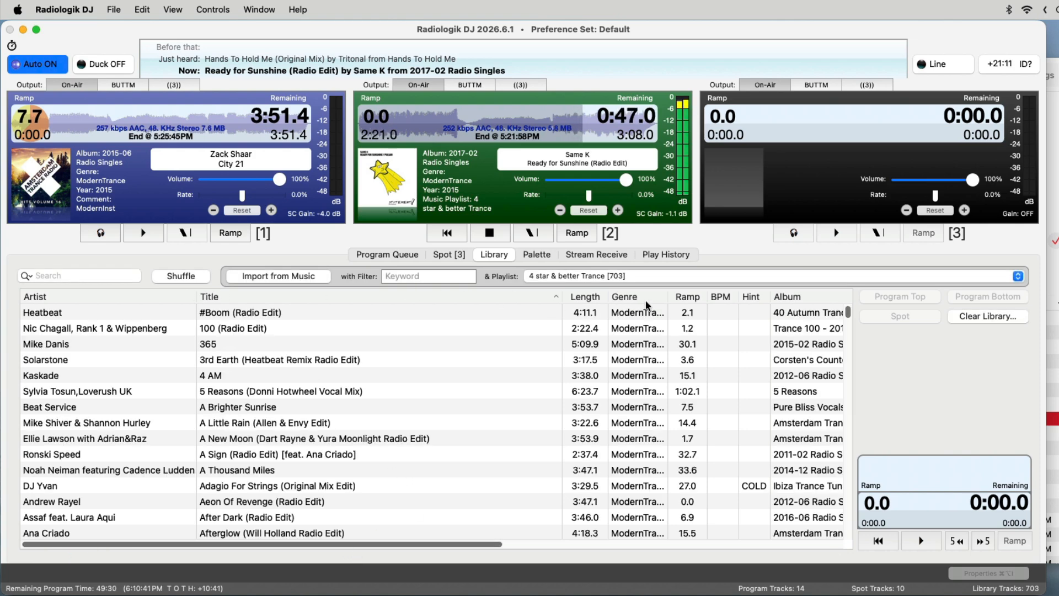
{"action": "left_click", "coordinate": [587, 298]}
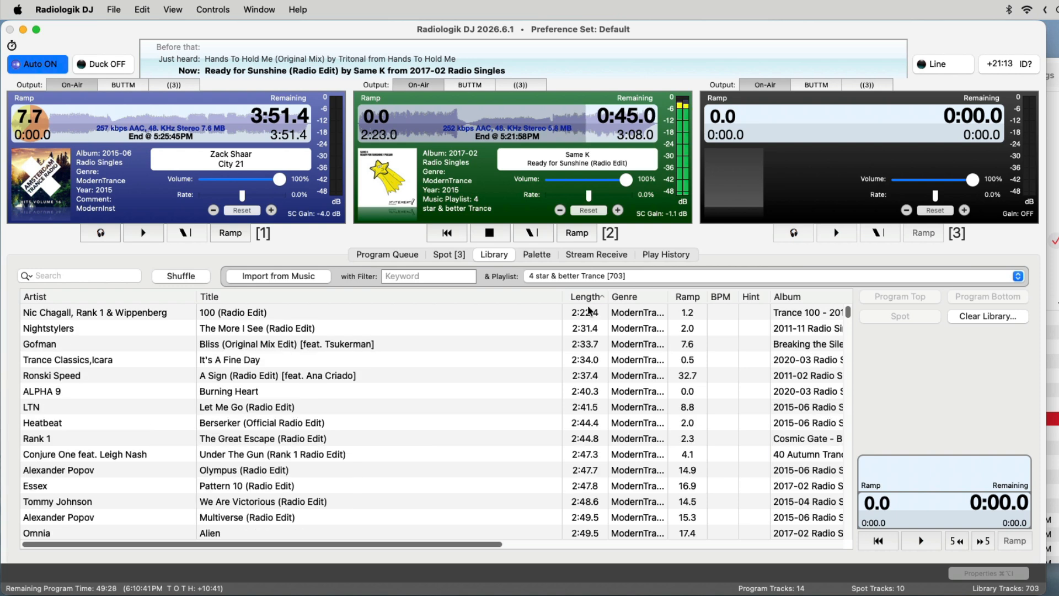
Search the library for "city" and select the "Simplicity" and "Heart Of Glass" tracks, clearing the search when done.
{"action": "left_click", "coordinate": [81, 276]}
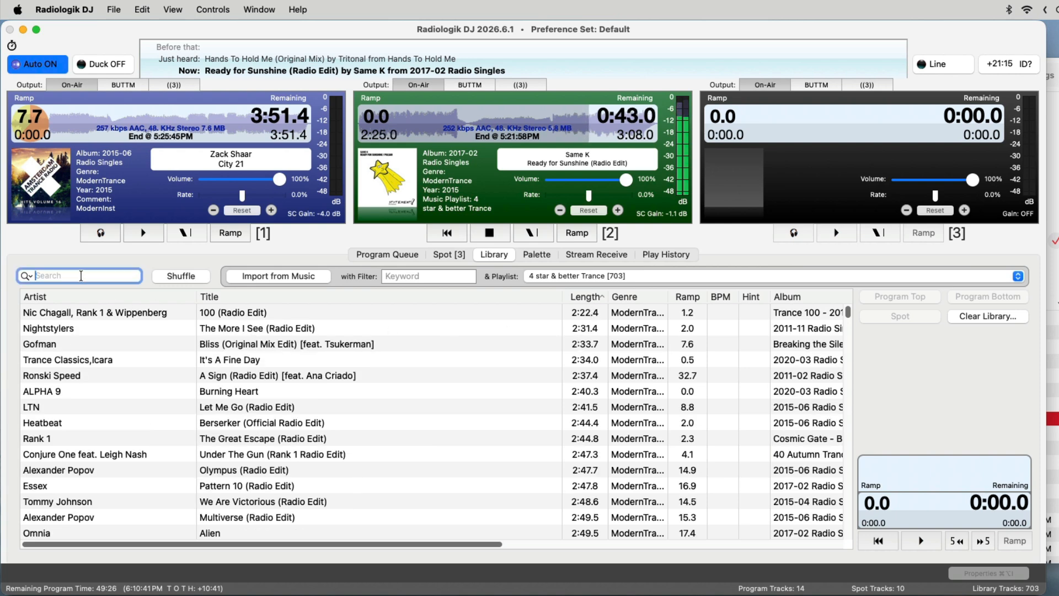
{"action": "type", "text": "city"}
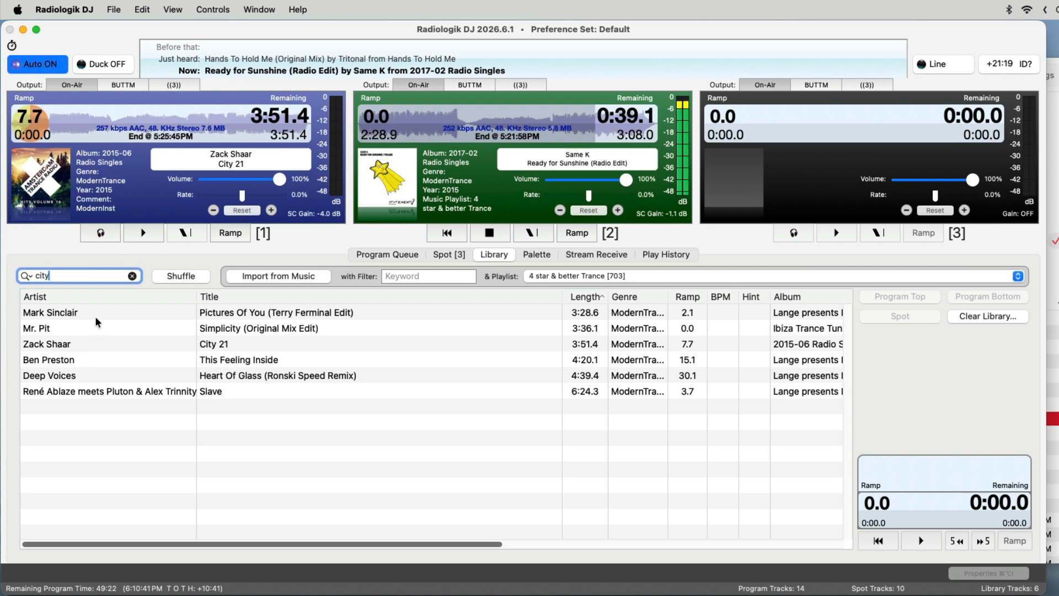
{"action": "left_click", "coordinate": [283, 329]}
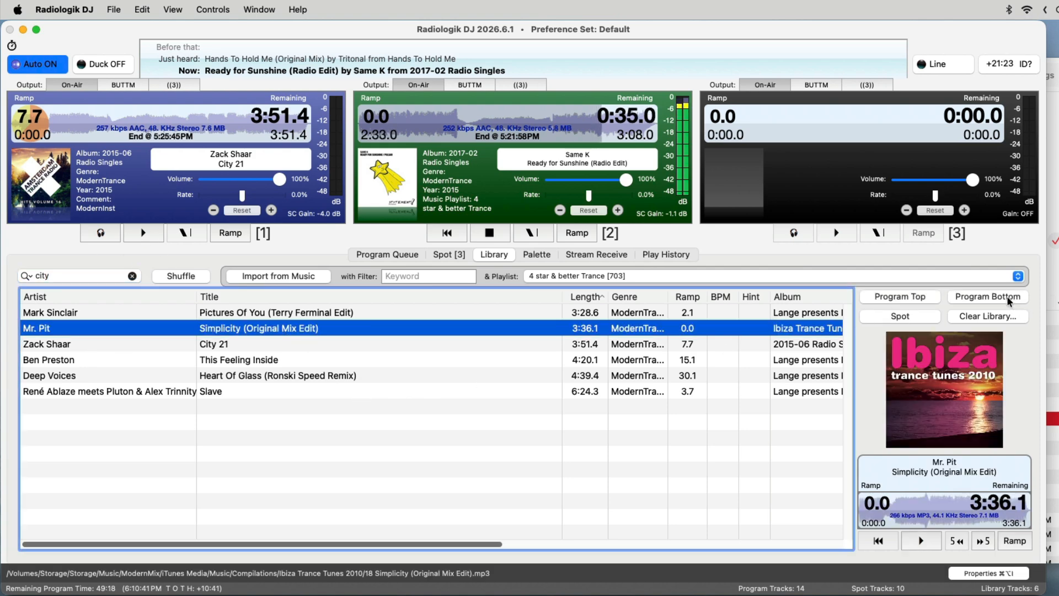
{"action": "left_click", "coordinate": [405, 375], "text": "super"}
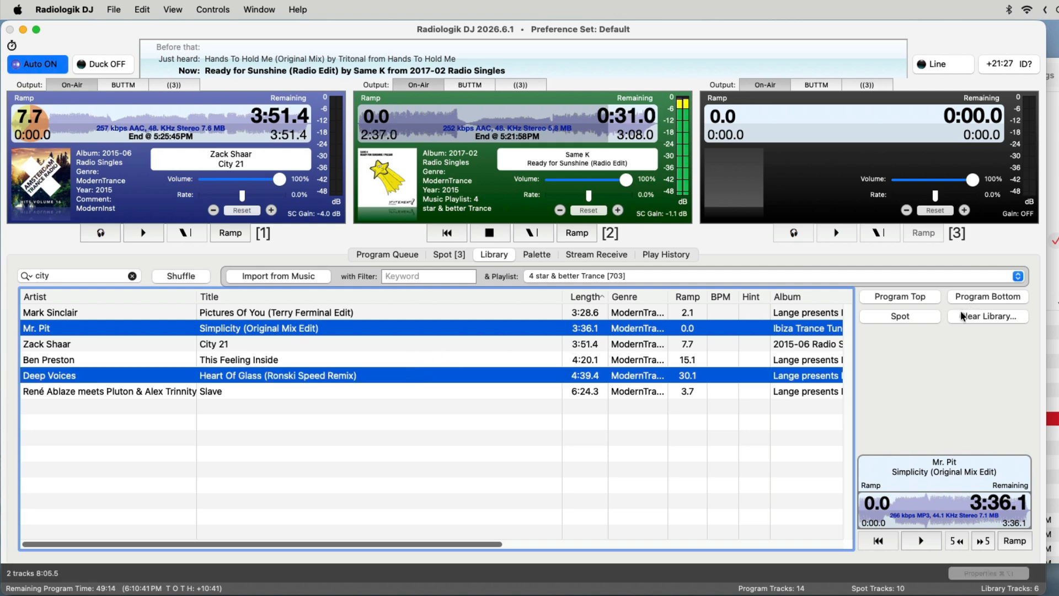
{"action": "left_click", "coordinate": [133, 276]}
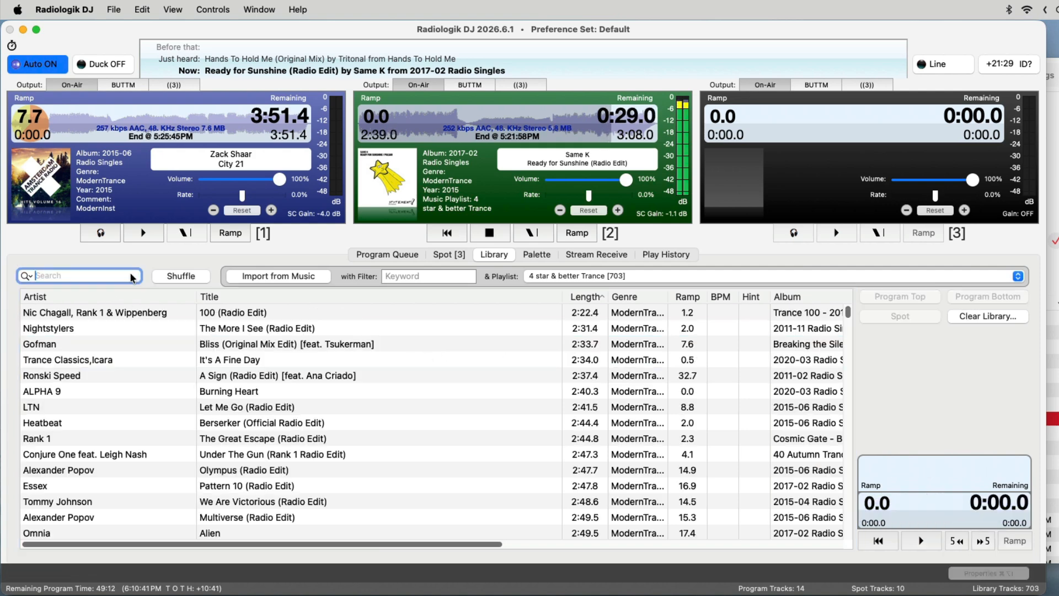
Shuffle the library and add its first four tracks to the bottom of the program queue.
{"action": "left_click", "coordinate": [196, 277]}
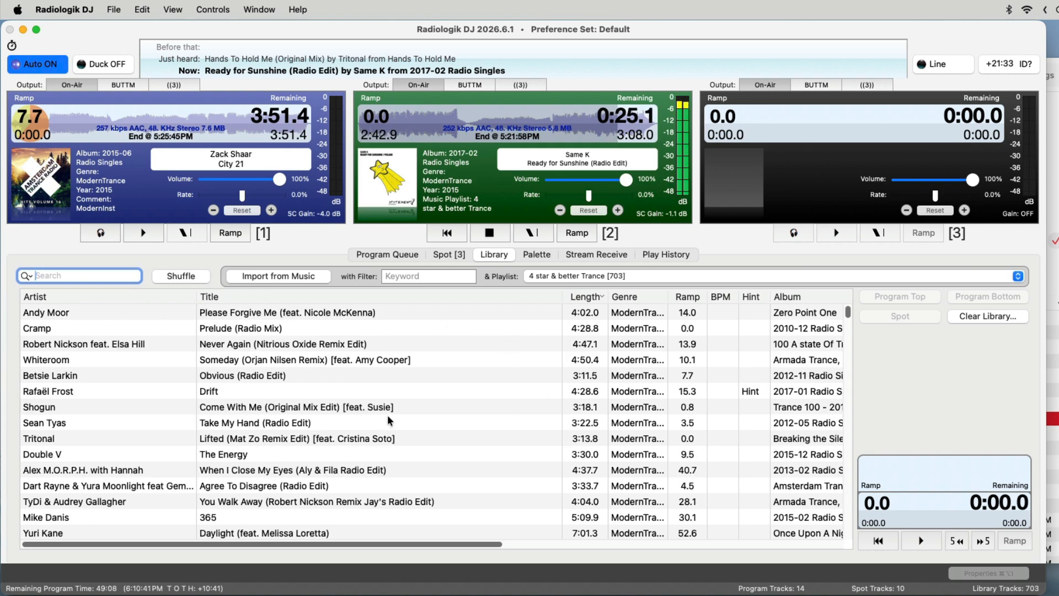
{"action": "left_click", "coordinate": [351, 316]}
{"action": "left_click", "coordinate": [351, 363], "text": "shift"}
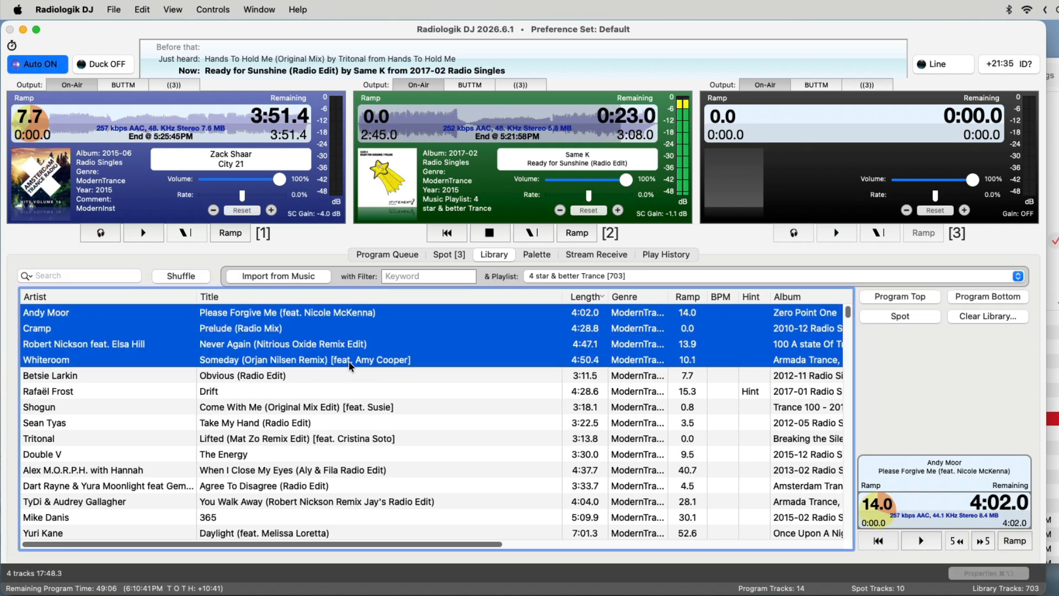
{"action": "left_click", "coordinate": [1011, 301]}
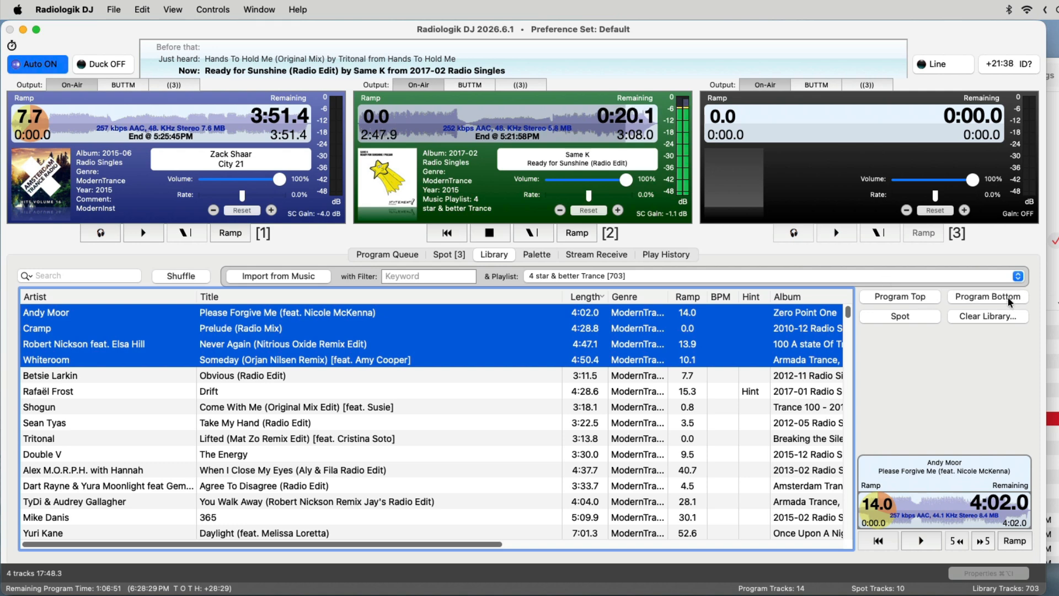
Cue jingles from the Spot list in player 3 one after another, ending with "RL Trance - Fiona".
{"action": "left_click", "coordinate": [393, 255]}
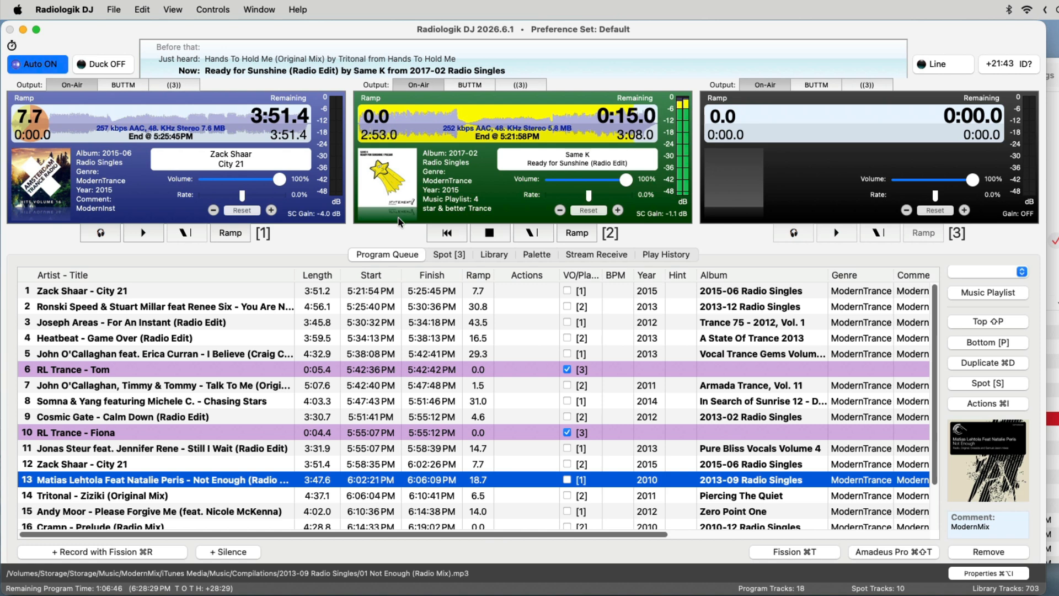
{"action": "left_click", "coordinate": [446, 255]}
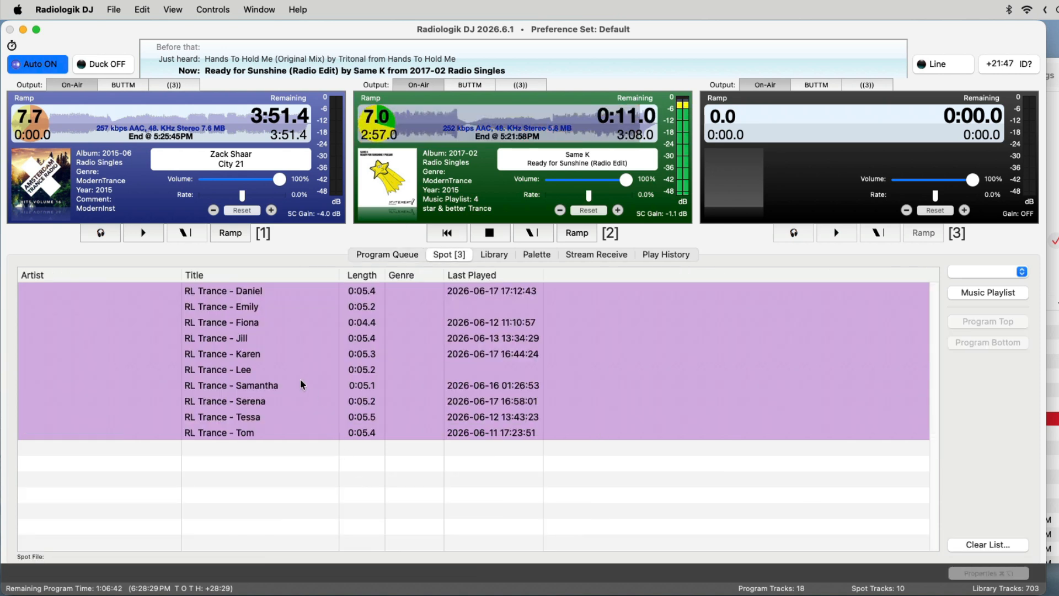
{"action": "left_click", "coordinate": [291, 368]}
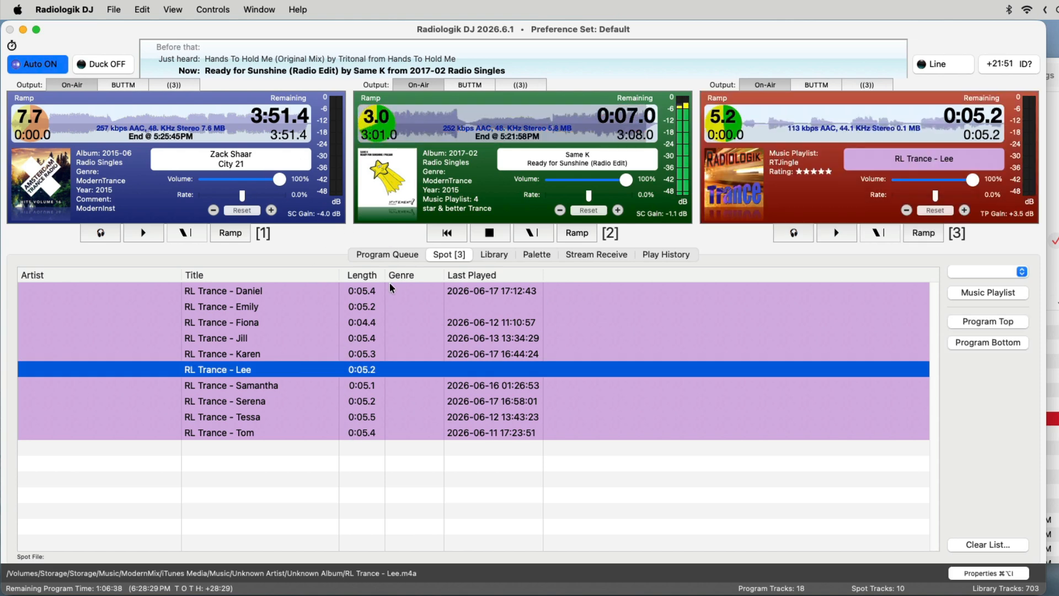
{"action": "left_click", "coordinate": [353, 337]}
{"action": "left_click", "coordinate": [383, 400]}
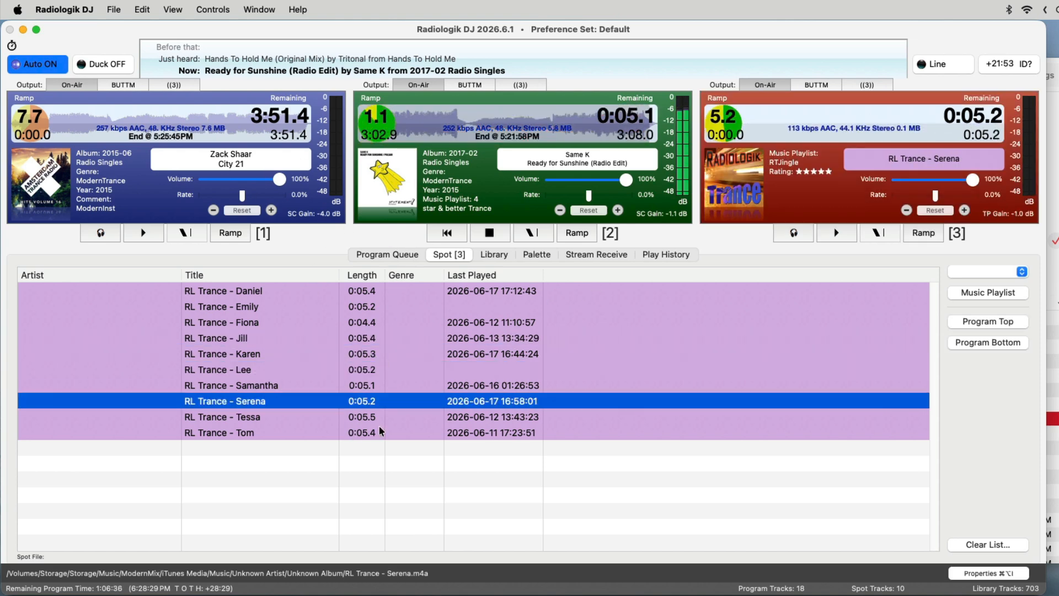
{"action": "left_click", "coordinate": [380, 429]}
{"action": "left_click", "coordinate": [318, 322]}
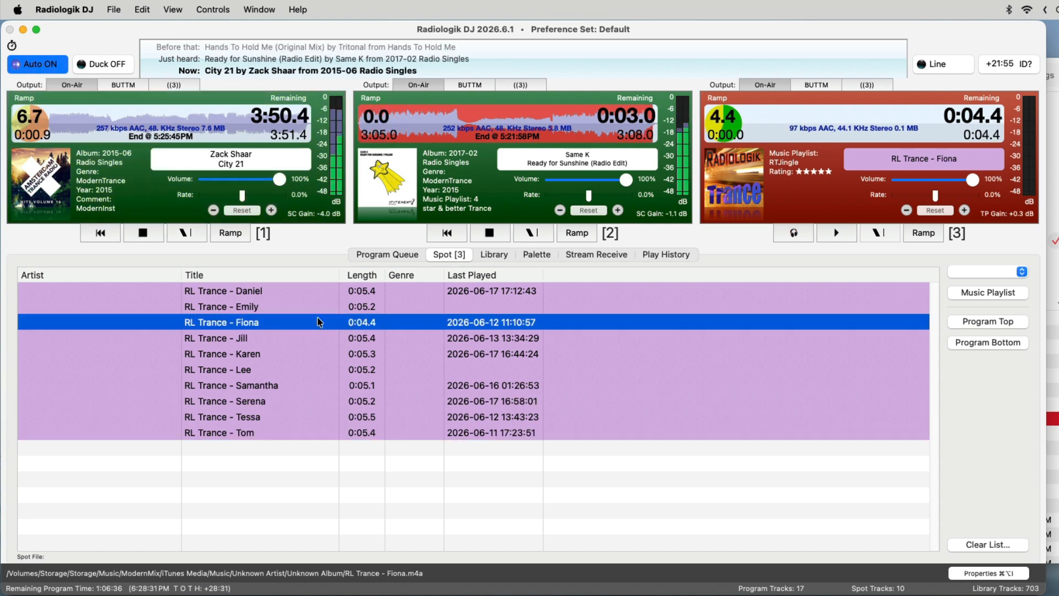
Examine the Music playlists offered for the Spot list and the program queue without choosing one.
{"action": "left_click", "coordinate": [1022, 271]}
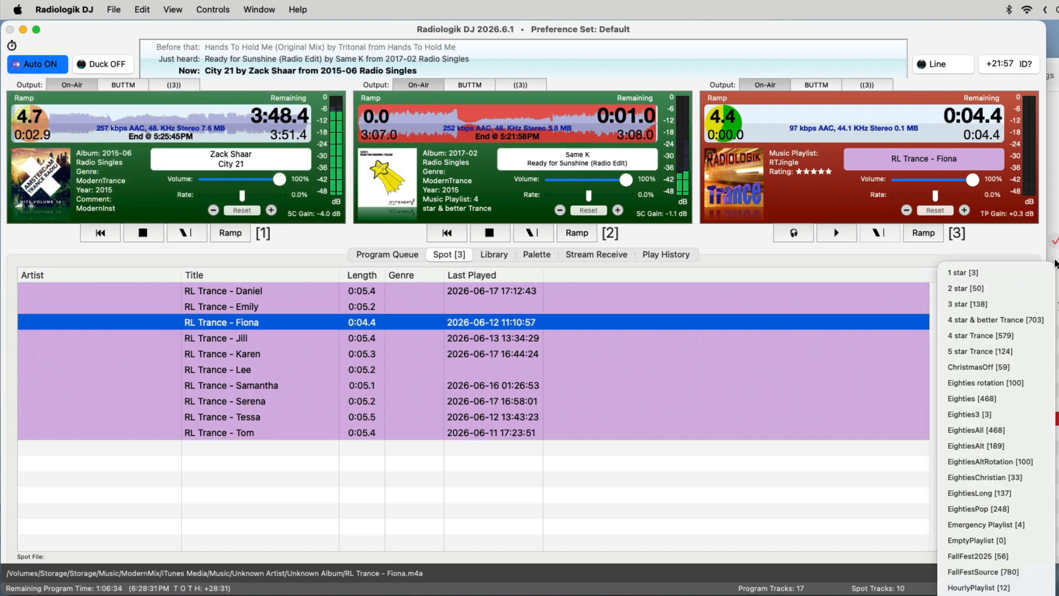
{"action": "key", "text": "Escape"}
{"action": "left_click", "coordinate": [405, 254]}
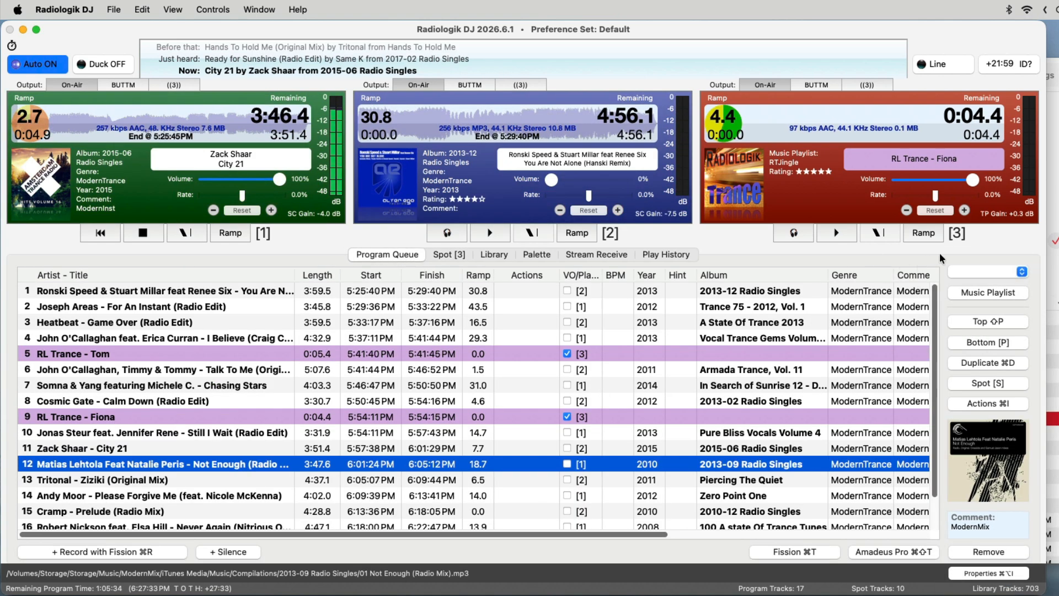
{"action": "left_click", "coordinate": [998, 269]}
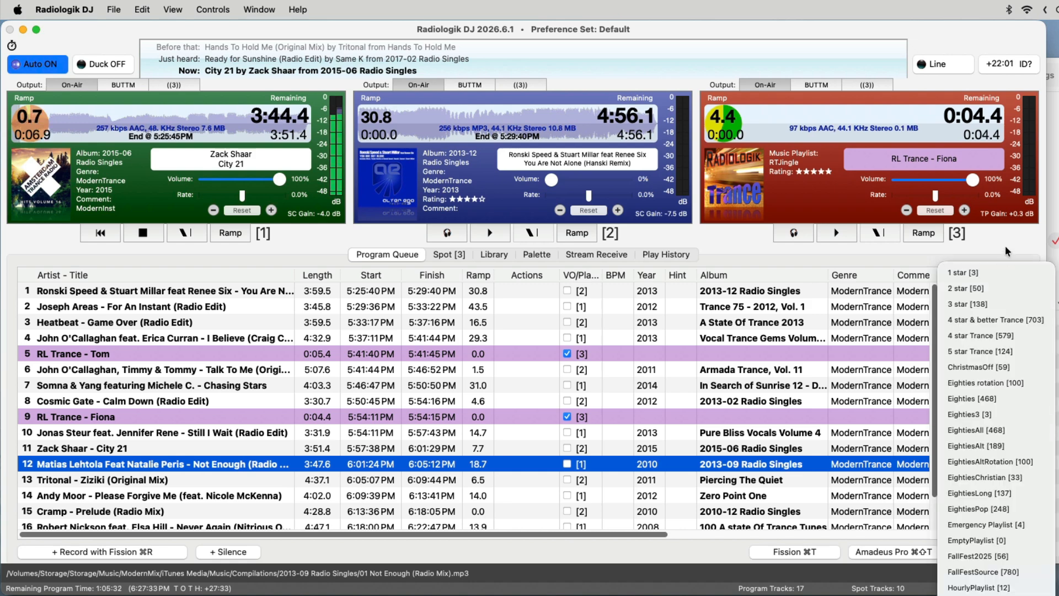
{"action": "key", "text": "Escape"}
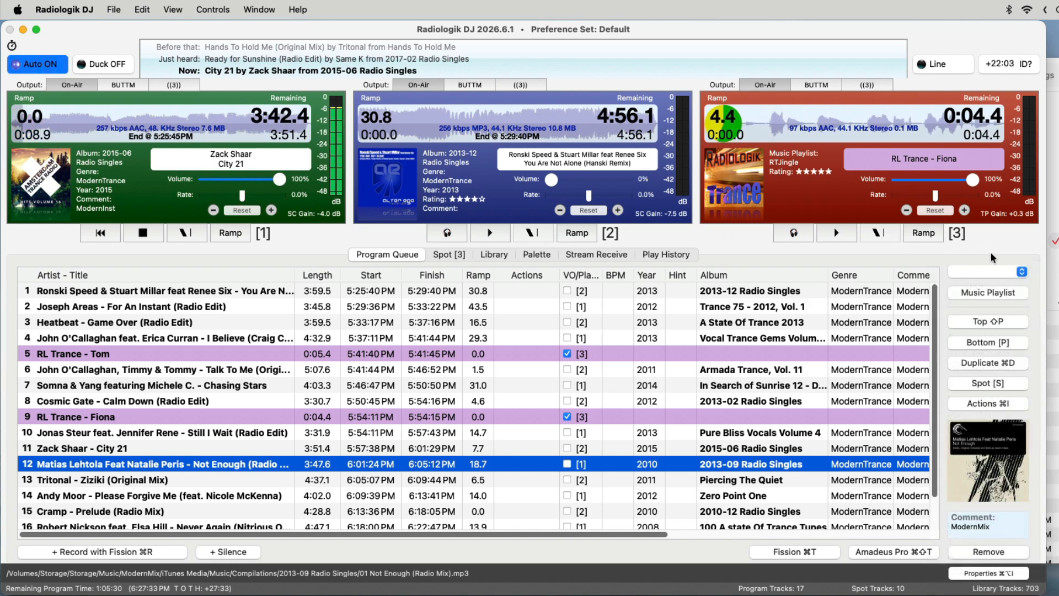
Examine the Palette's IDs set, return to Set 3 and play the Glide sound.
{"action": "left_click", "coordinate": [537, 255]}
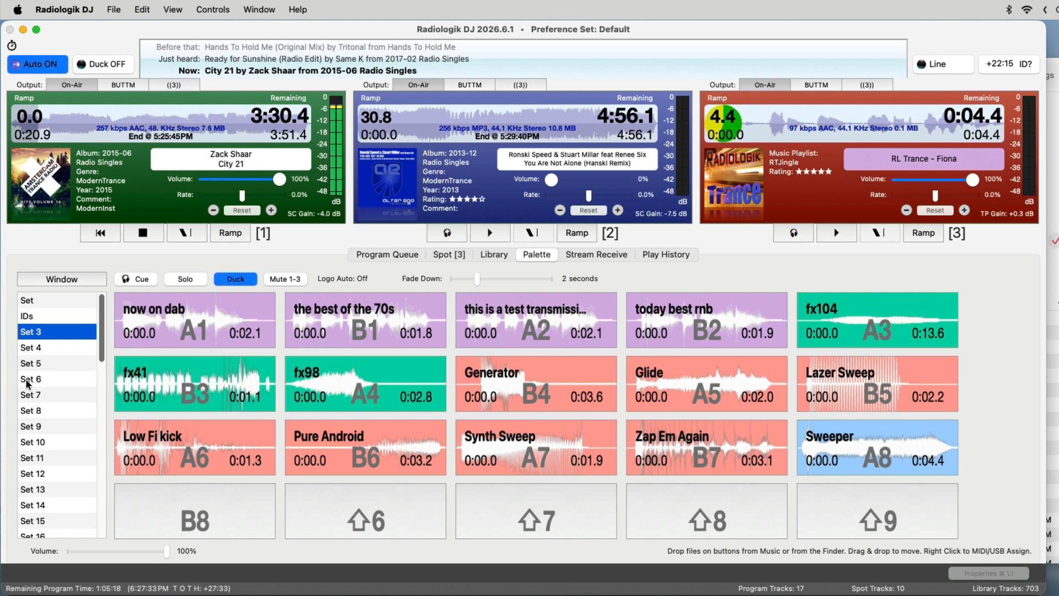
{"action": "scroll", "coordinate": [66, 354], "scroll_direction": "down", "scroll_amount": 10}
{"action": "scroll", "coordinate": [65, 354], "scroll_direction": "up", "scroll_amount": 10}
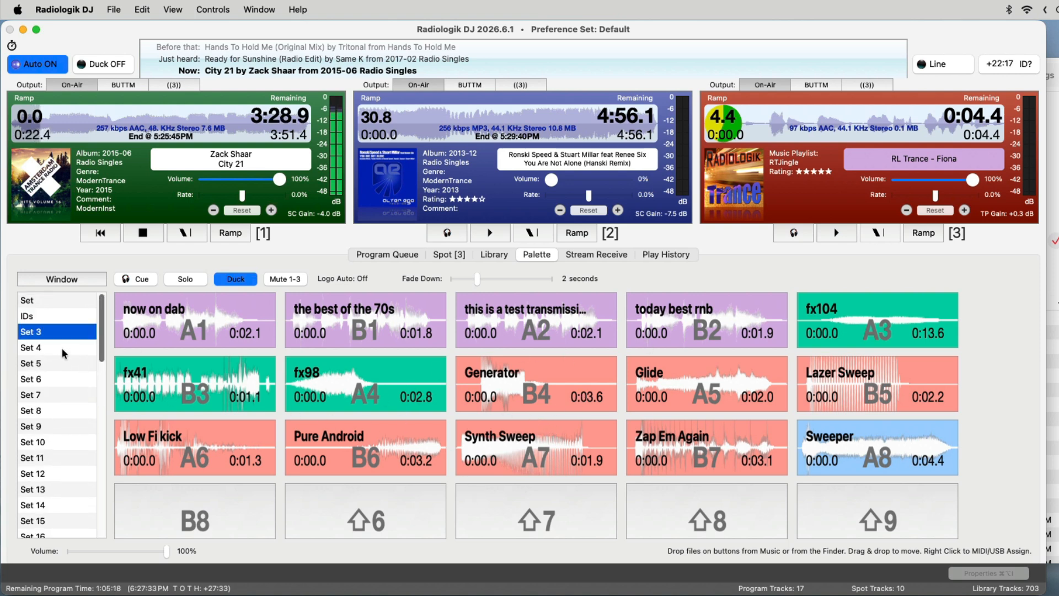
{"action": "left_click", "coordinate": [36, 318]}
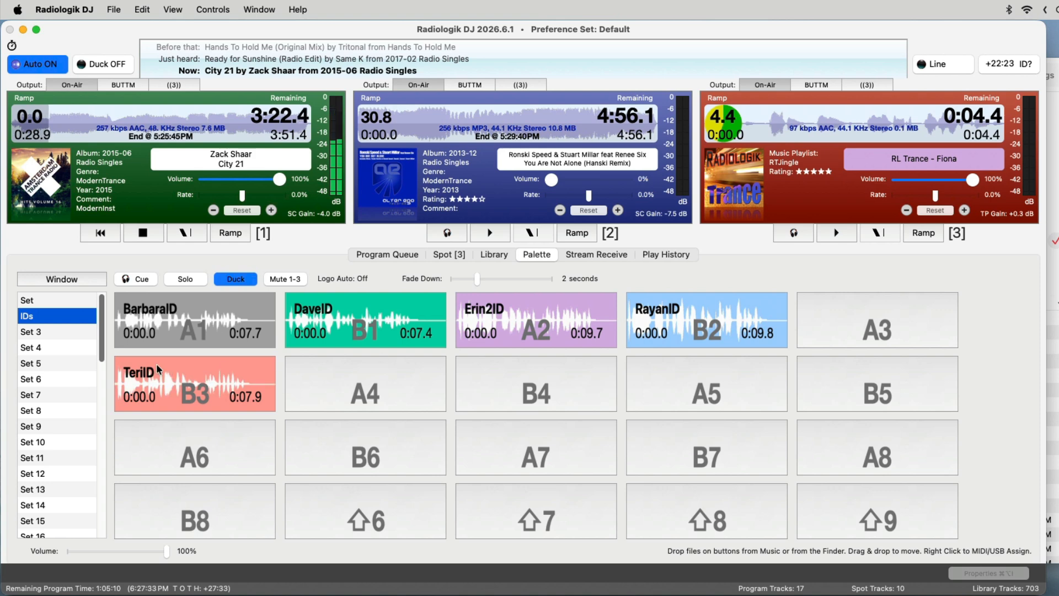
{"action": "left_click", "coordinate": [42, 332]}
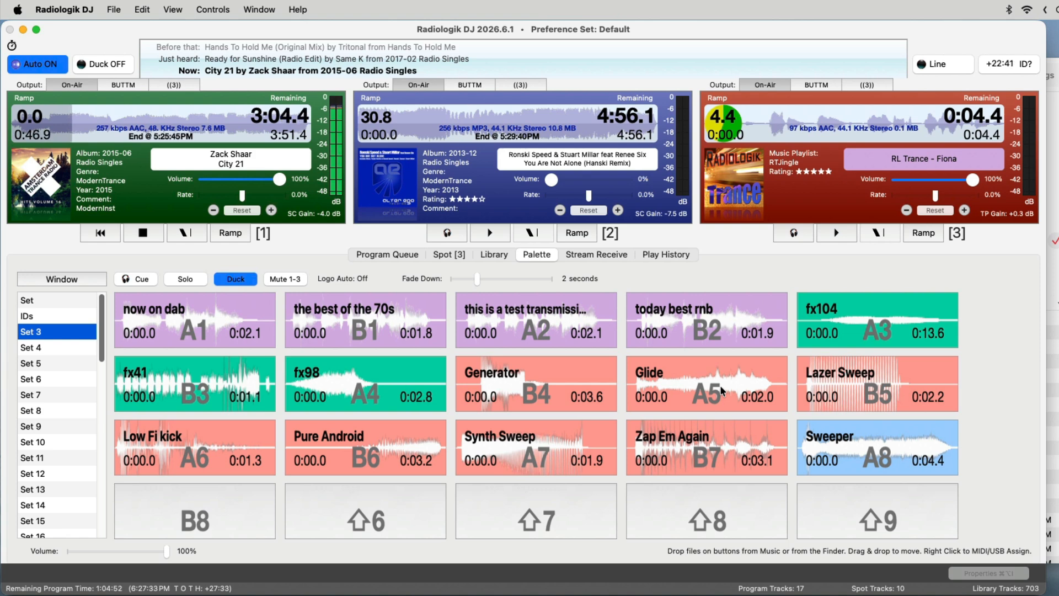
{"action": "left_click", "coordinate": [686, 391]}
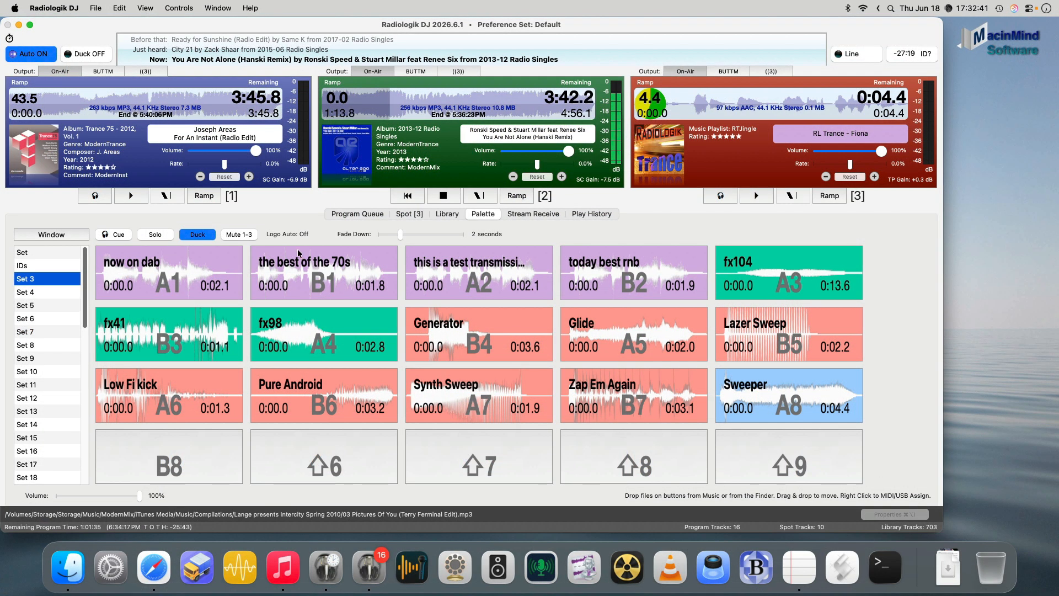
Detach the Palette into its own window, narrow the main window and place the Palette over it.
{"action": "left_click", "coordinate": [62, 235]}
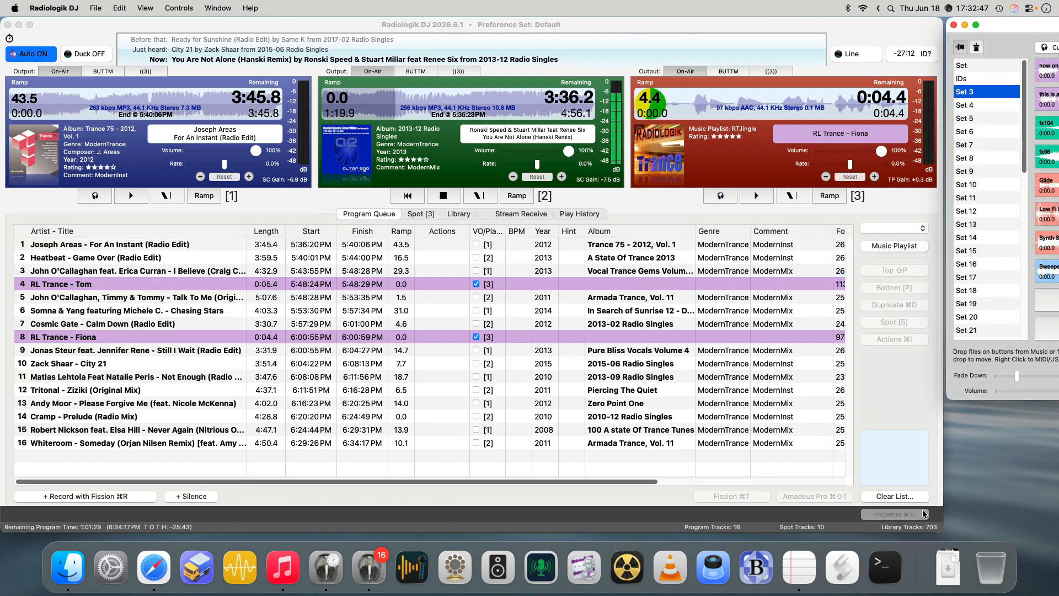
{"action": "left_click_drag", "start_coordinate": [944, 512], "coordinate": [634, 512]}
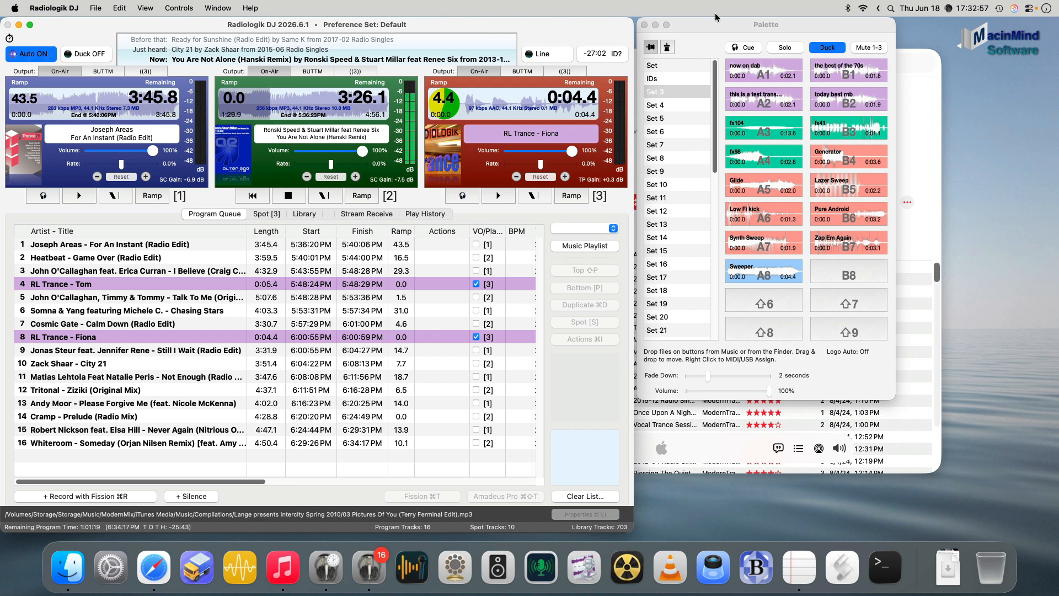
{"action": "left_click_drag", "start_coordinate": [715, 23], "coordinate": [309, 82]}
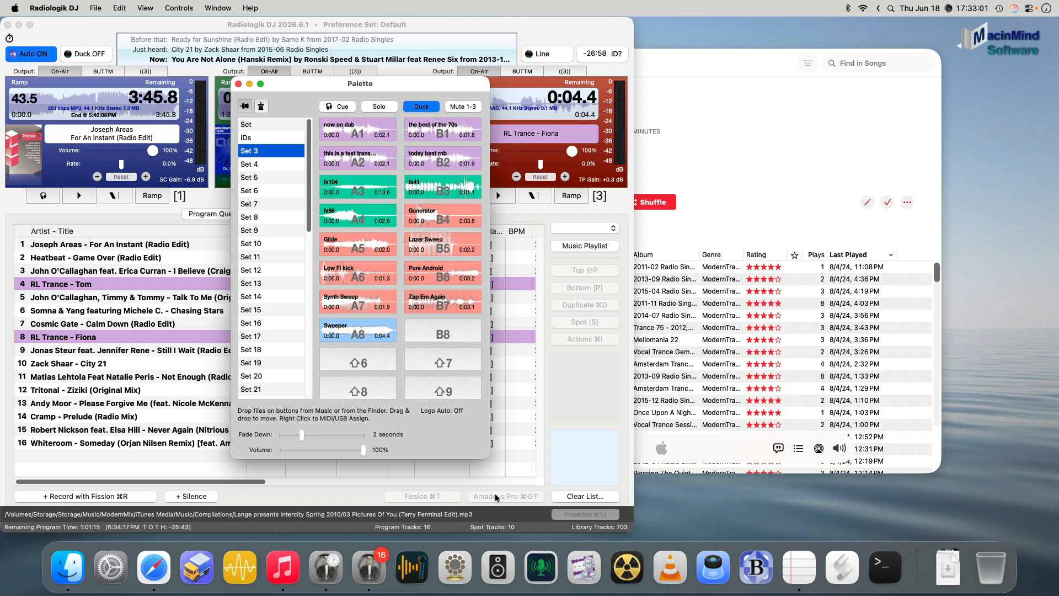
Enlarge the Palette window to a five-column layout, and close it to show the Palette in the main window again.
{"action": "left_click_drag", "start_coordinate": [486, 454], "coordinate": [717, 457]}
{"action": "left_click", "coordinate": [652, 48]}
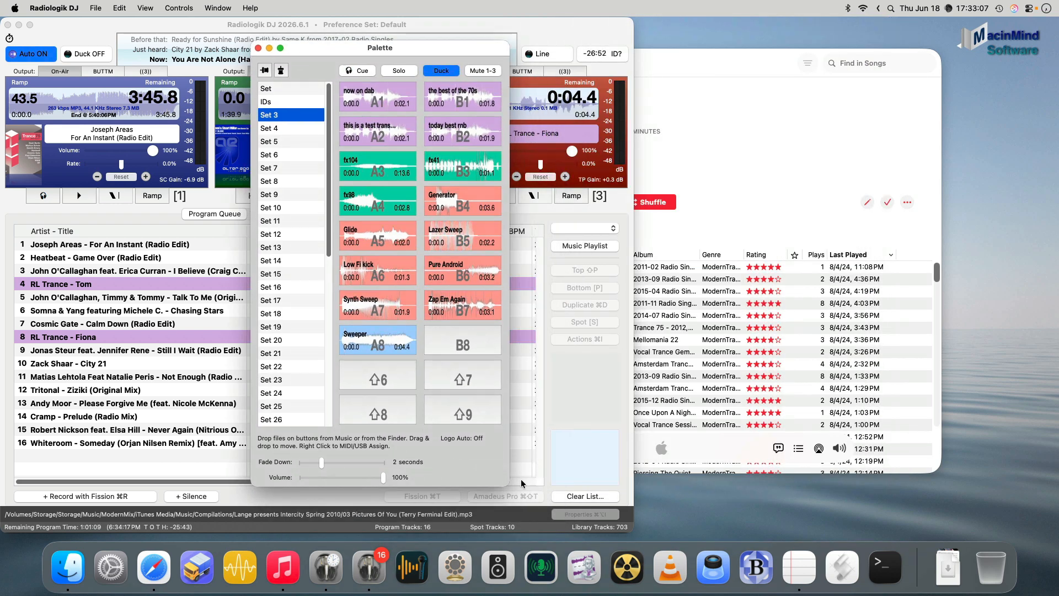
{"action": "left_click_drag", "start_coordinate": [505, 483], "coordinate": [861, 481]}
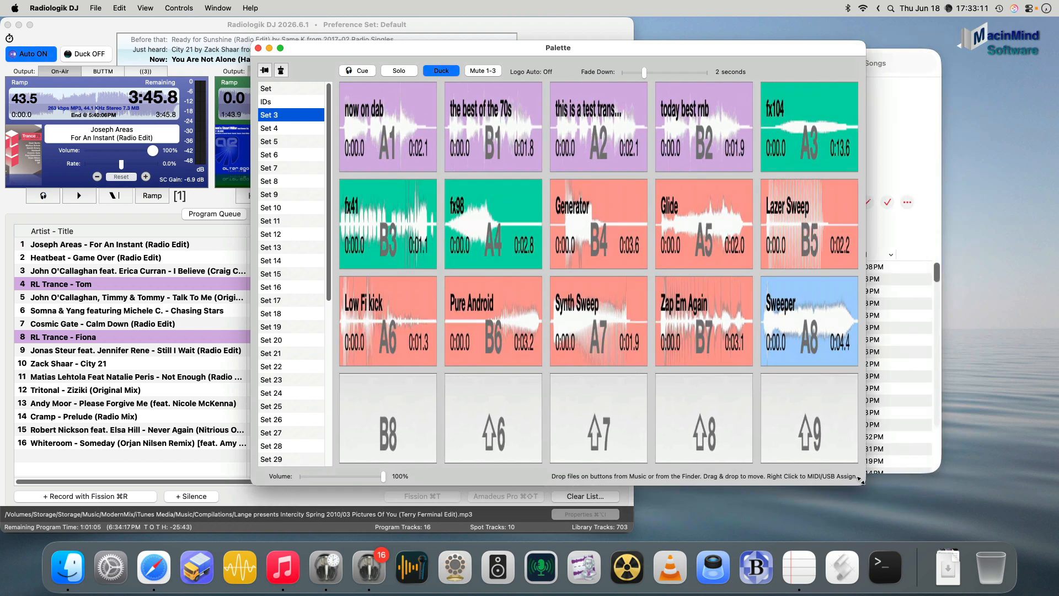
{"action": "left_click", "coordinate": [259, 48]}
{"action": "left_click", "coordinate": [327, 214]}
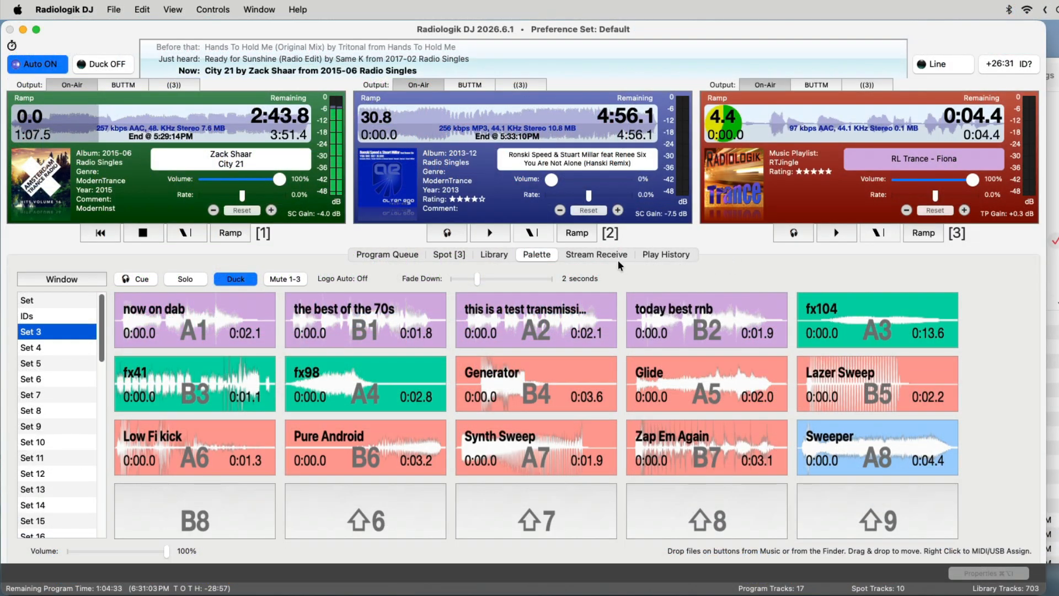
Examine the Eighties Local and Antioch OTR stream receive profiles, and return to the program queue.
{"action": "left_click", "coordinate": [610, 254]}
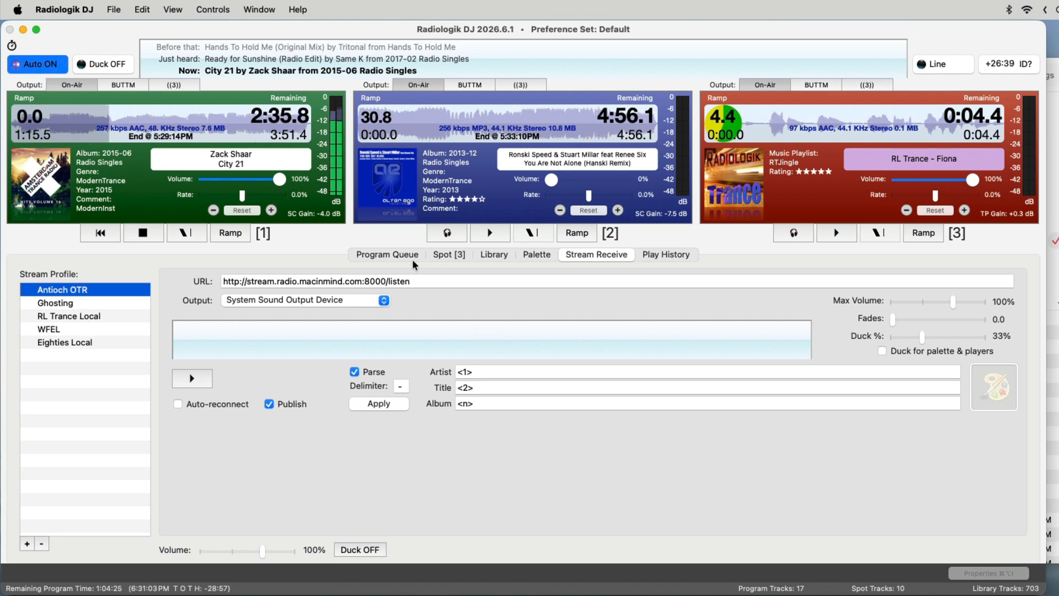
{"action": "left_click", "coordinate": [90, 342]}
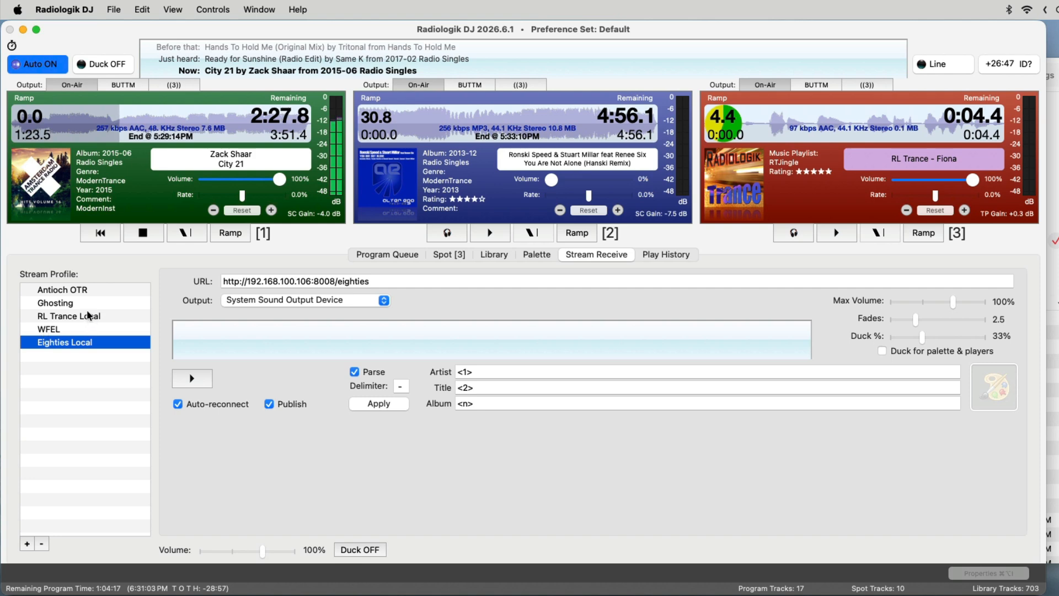
{"action": "left_click", "coordinate": [107, 291]}
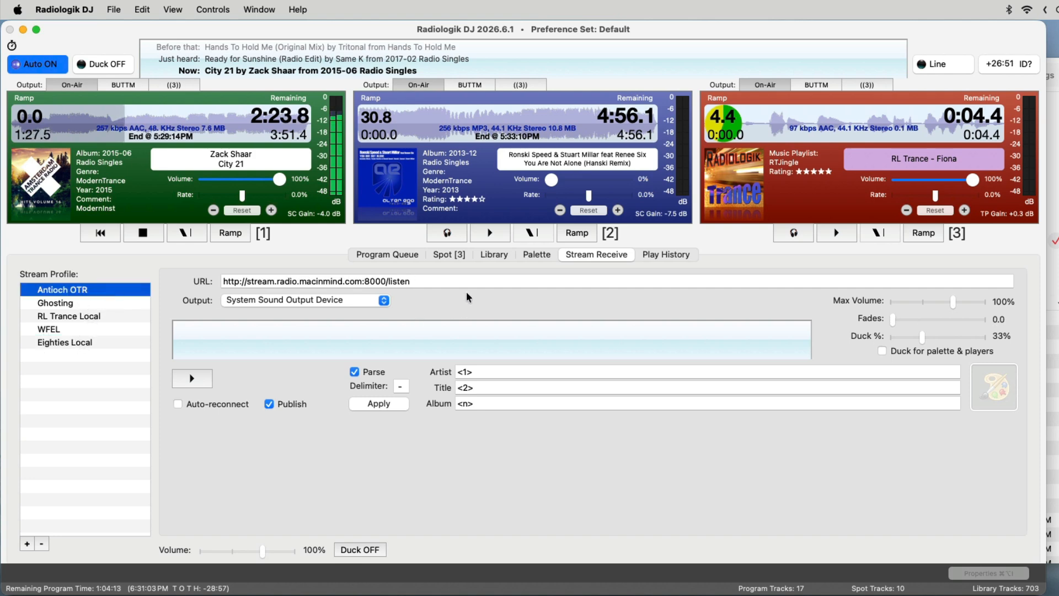
{"action": "left_click", "coordinate": [412, 256]}
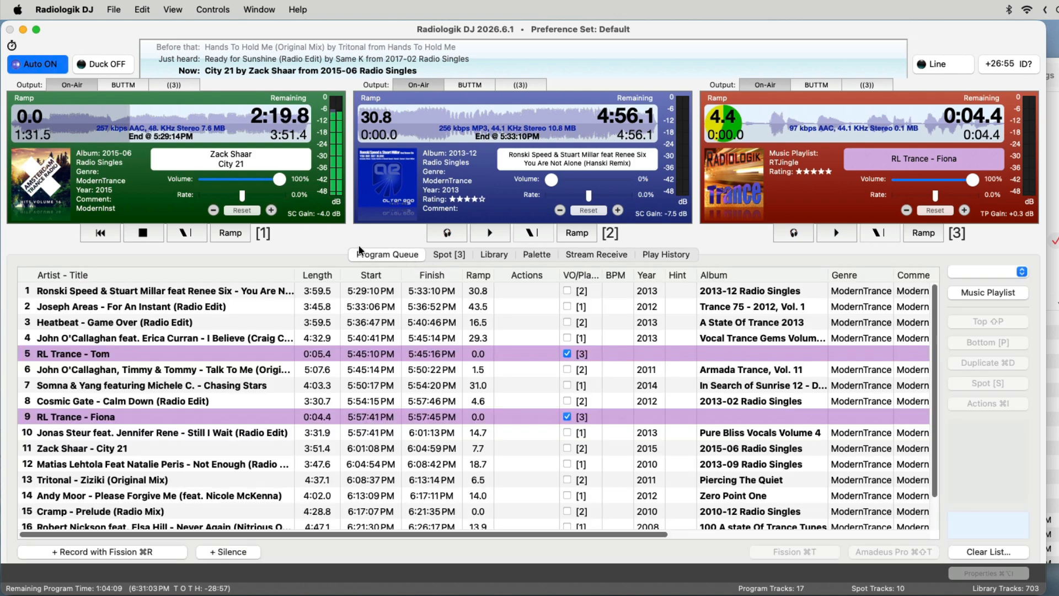
Open the settings and examine the General and Audio I/O preferences.
{"action": "key", "text": "super+comma"}
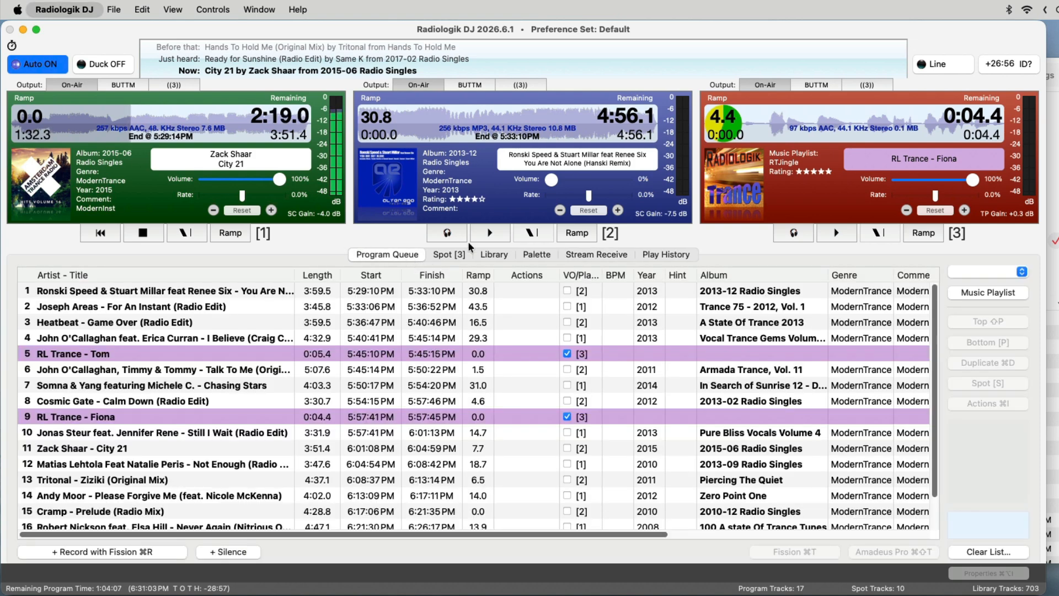
{"action": "left_click", "coordinate": [314, 67]}
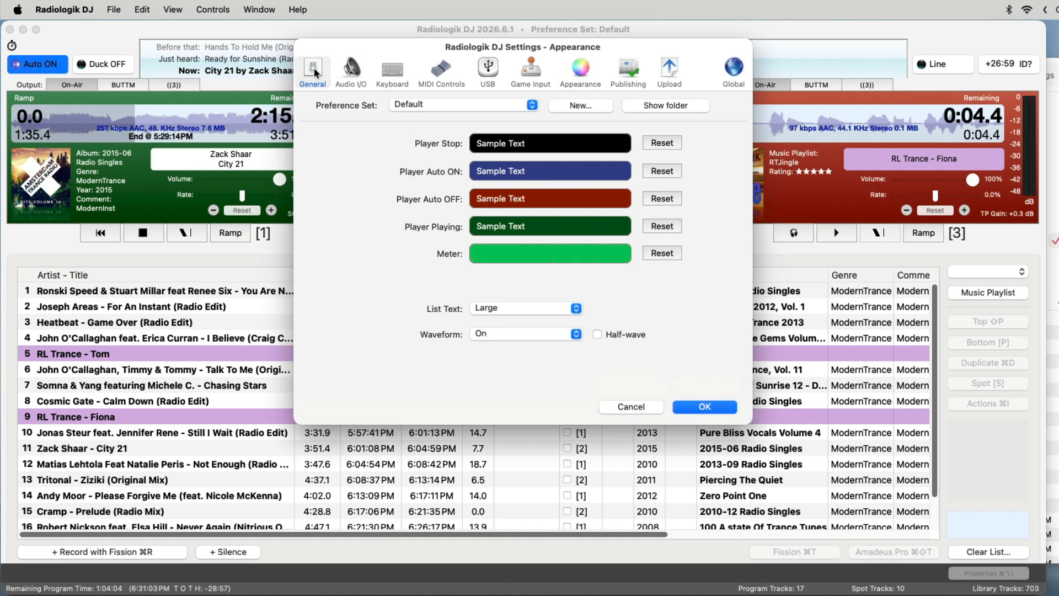
{"action": "left_click", "coordinate": [359, 68]}
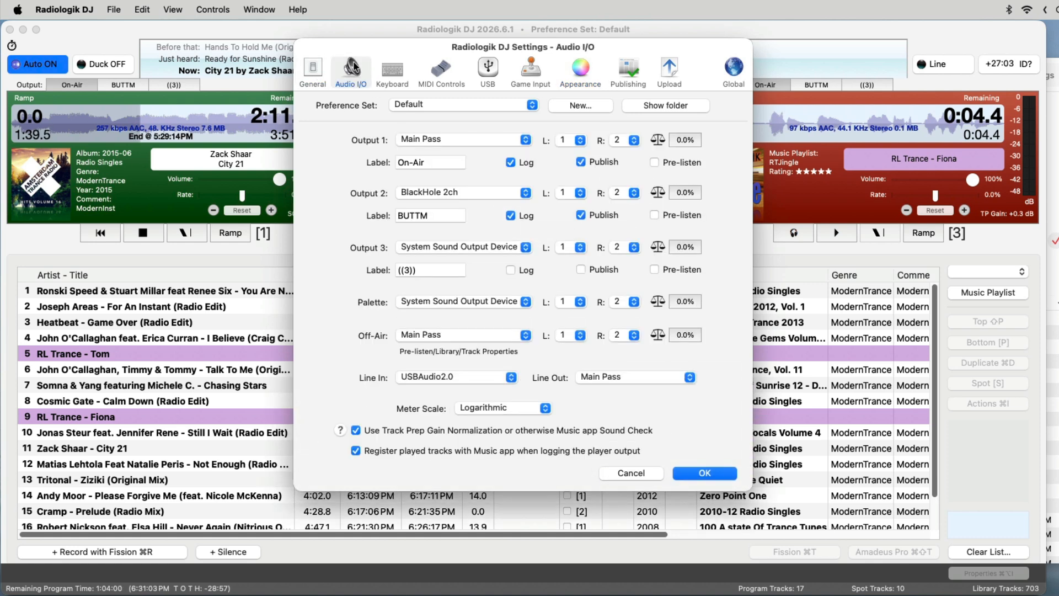
{"action": "left_click_drag", "start_coordinate": [430, 43], "coordinate": [462, 84]}
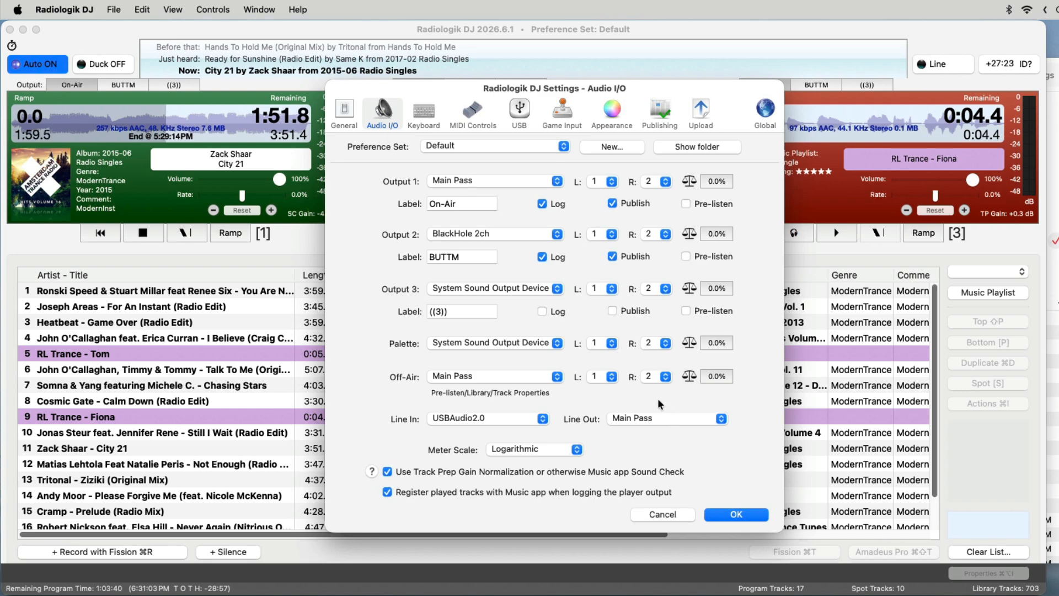
Examine the control assignments for Keyboard, MIDI Controls, USB and Game Input in the settings.
{"action": "left_click", "coordinate": [423, 113]}
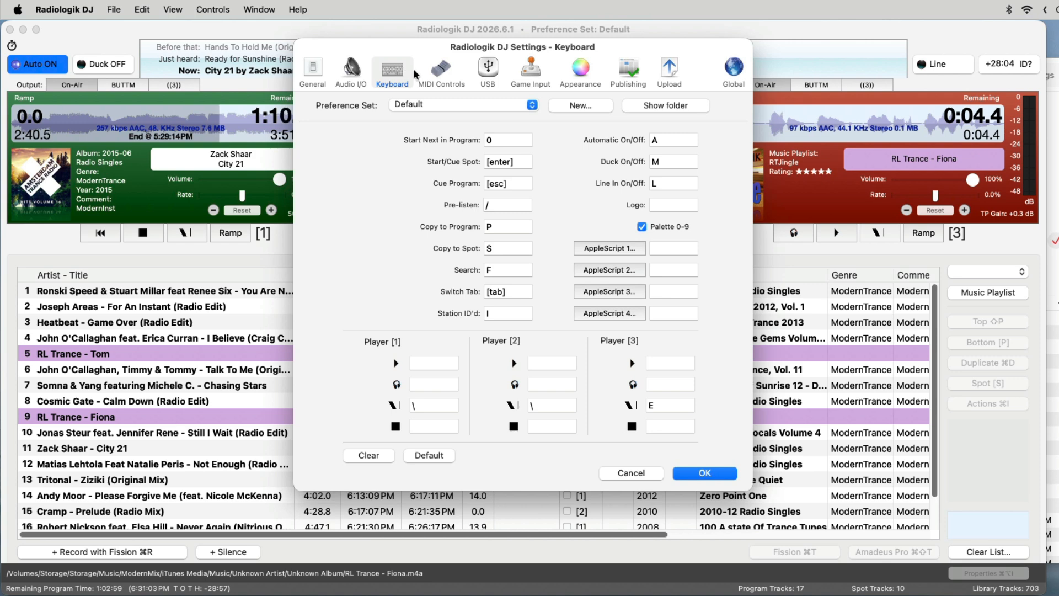
{"action": "left_click", "coordinate": [439, 71]}
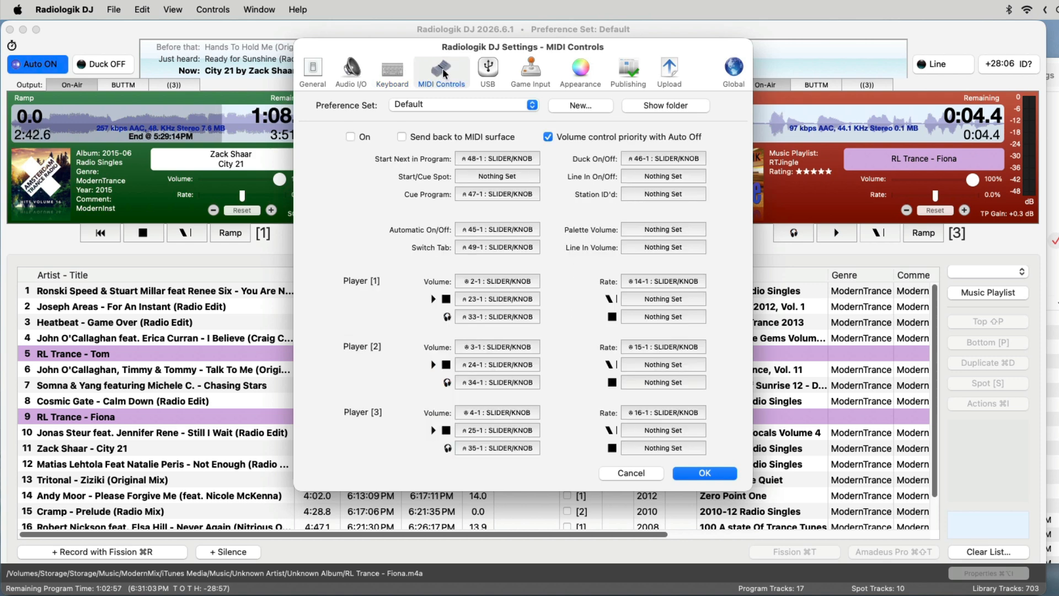
{"action": "left_click", "coordinate": [488, 69]}
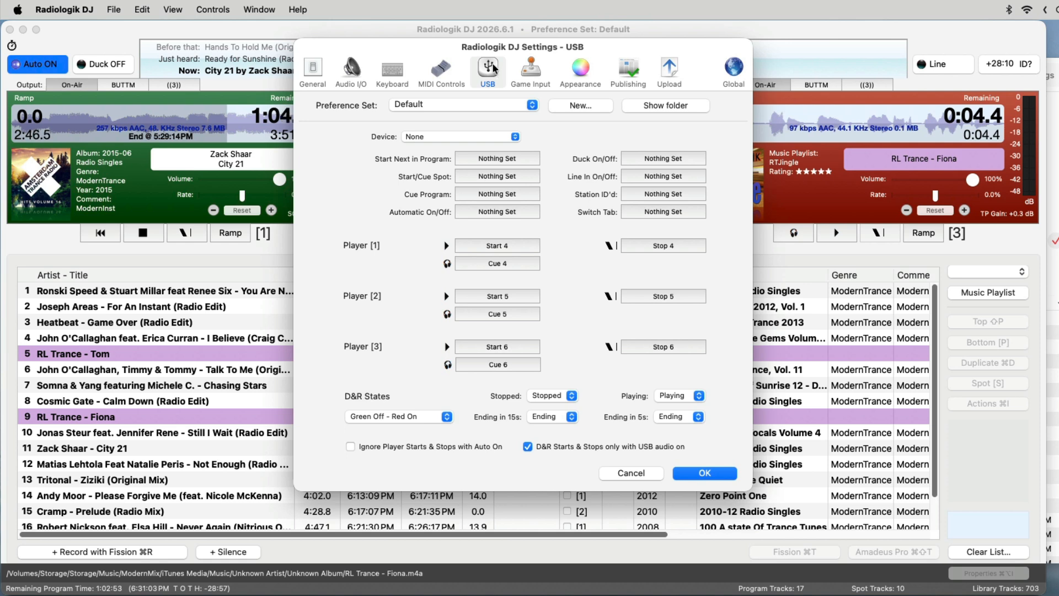
{"action": "left_click", "coordinate": [532, 68]}
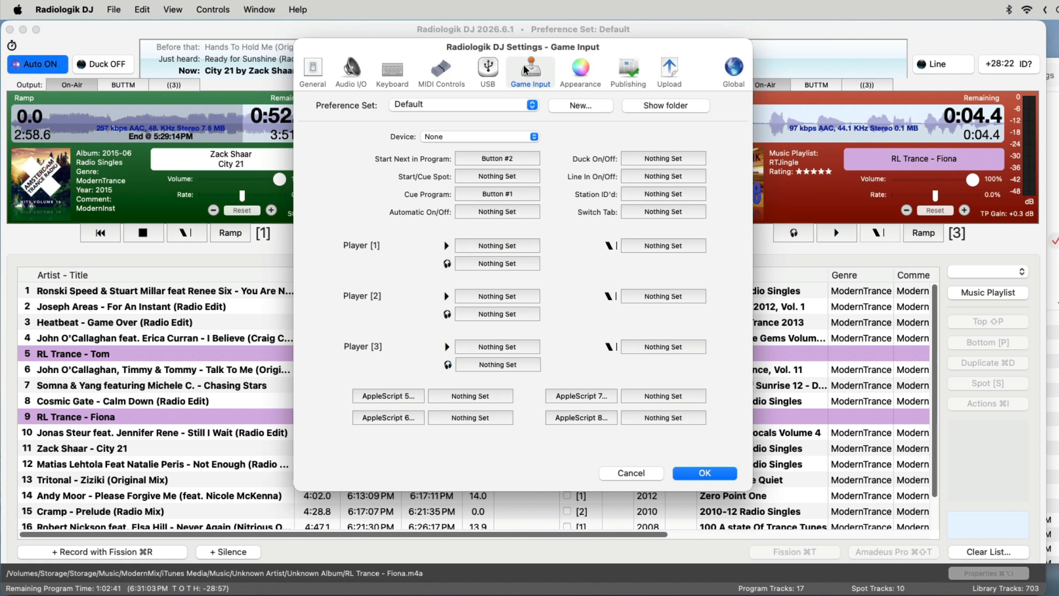
Examine the Appearance, Publishing and Upload preferences in the settings.
{"action": "left_click", "coordinate": [586, 71]}
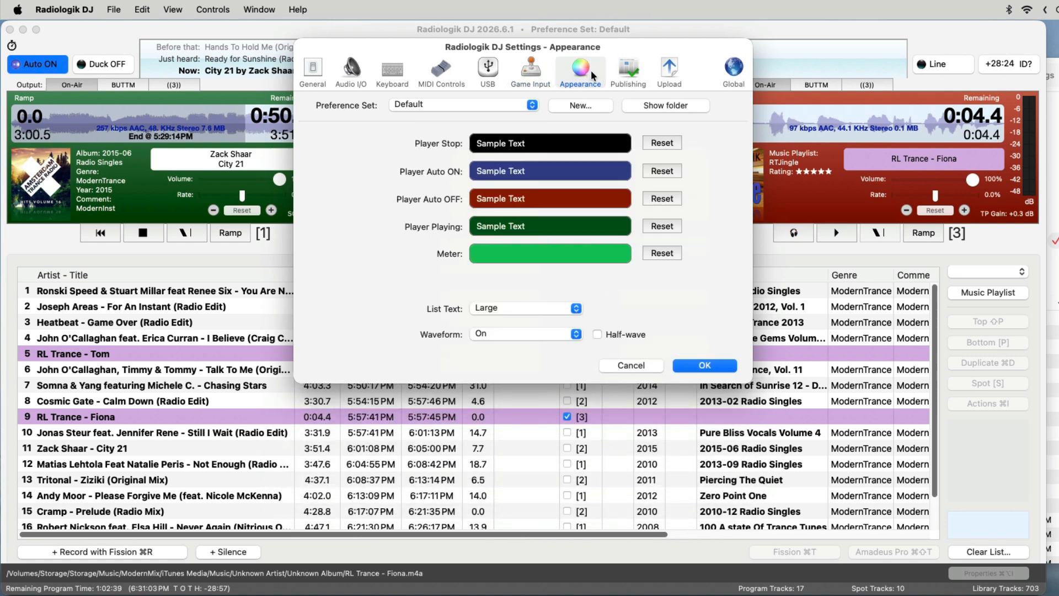
{"action": "left_click", "coordinate": [617, 68]}
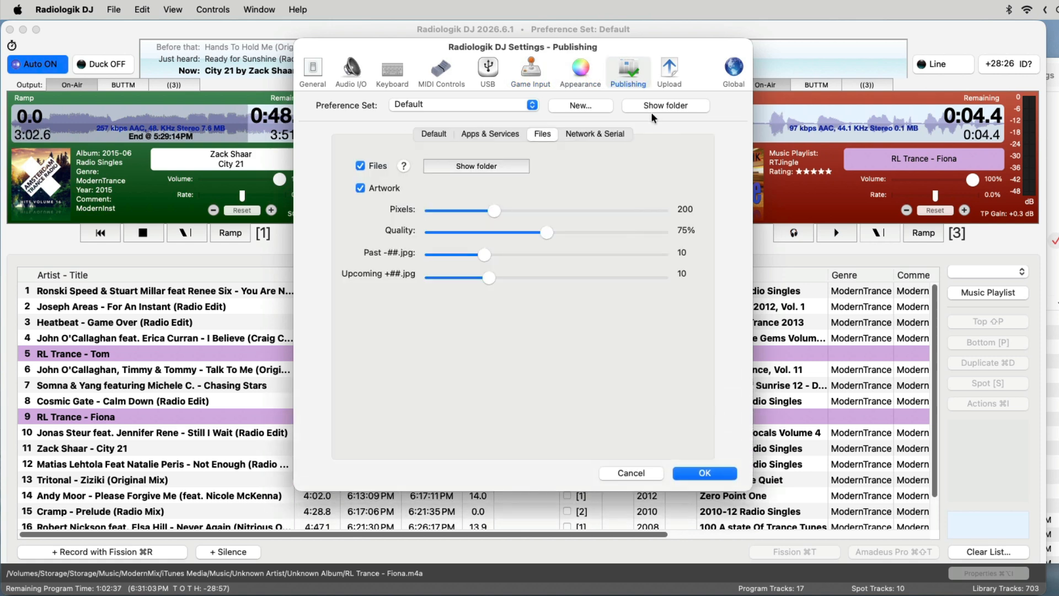
{"action": "left_click", "coordinate": [671, 68]}
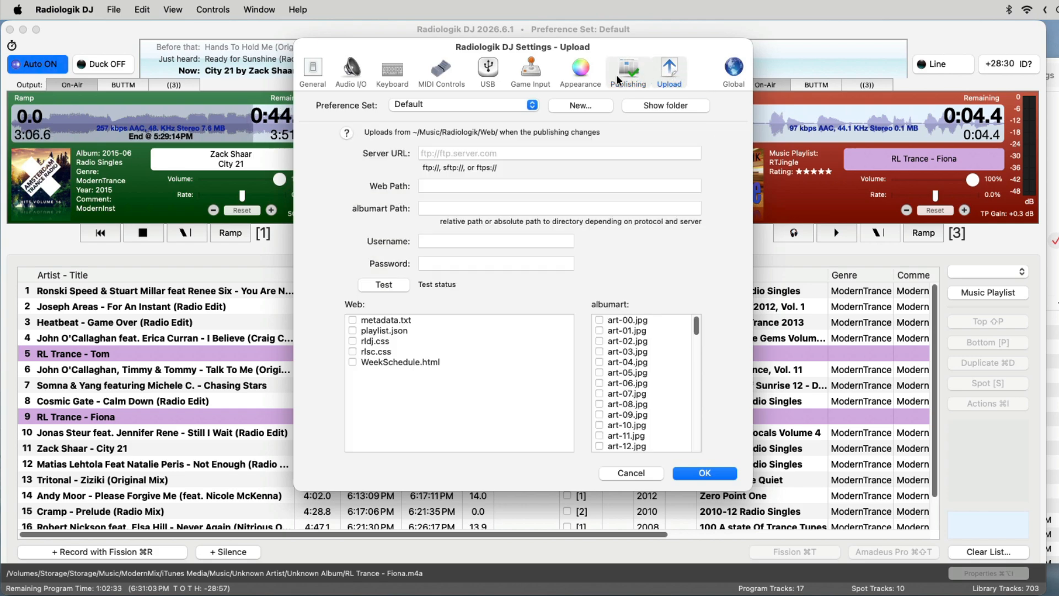
Close the settings, then turn ducking on and back off.
{"action": "key", "text": "Return"}
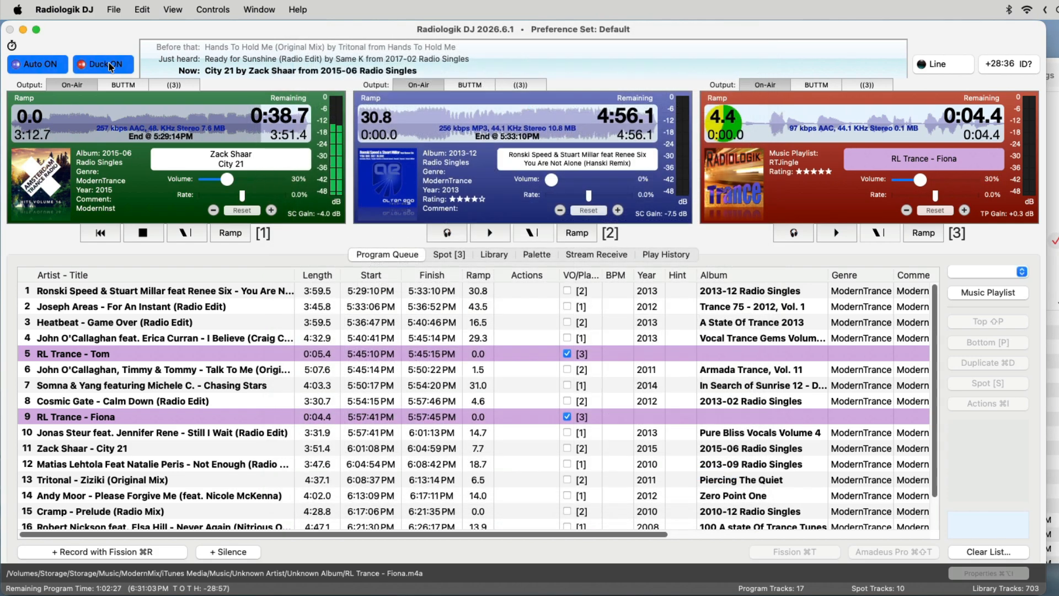
{"action": "left_click", "coordinate": [110, 66]}
{"action": "left_click", "coordinate": [109, 65]}
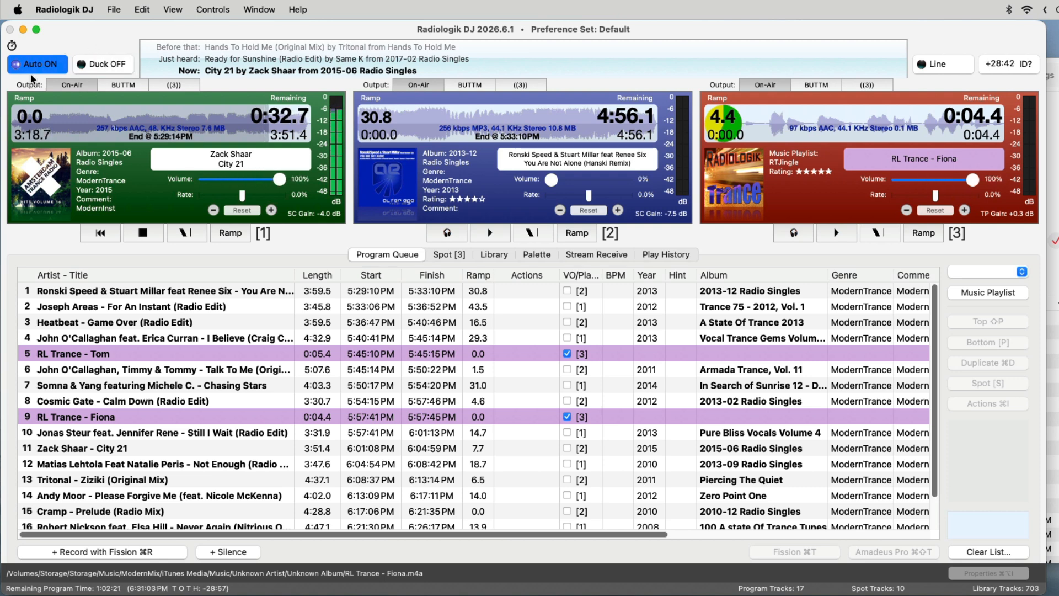
Start the studio timer with a 6:00:00 PM target, show it in its own window and make that window smaller.
{"action": "left_click", "coordinate": [12, 46]}
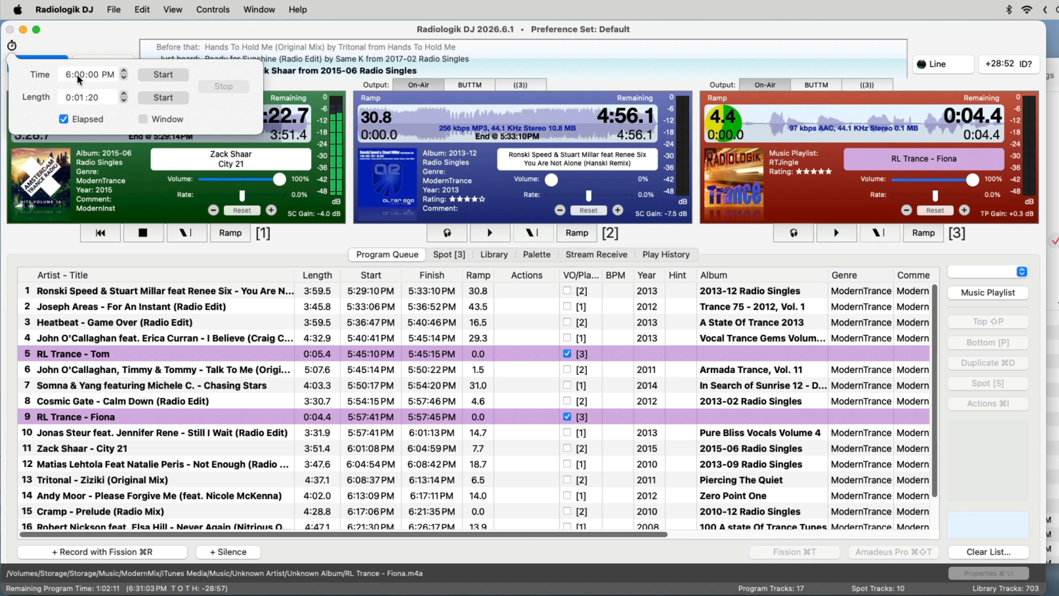
{"action": "left_click", "coordinate": [160, 75]}
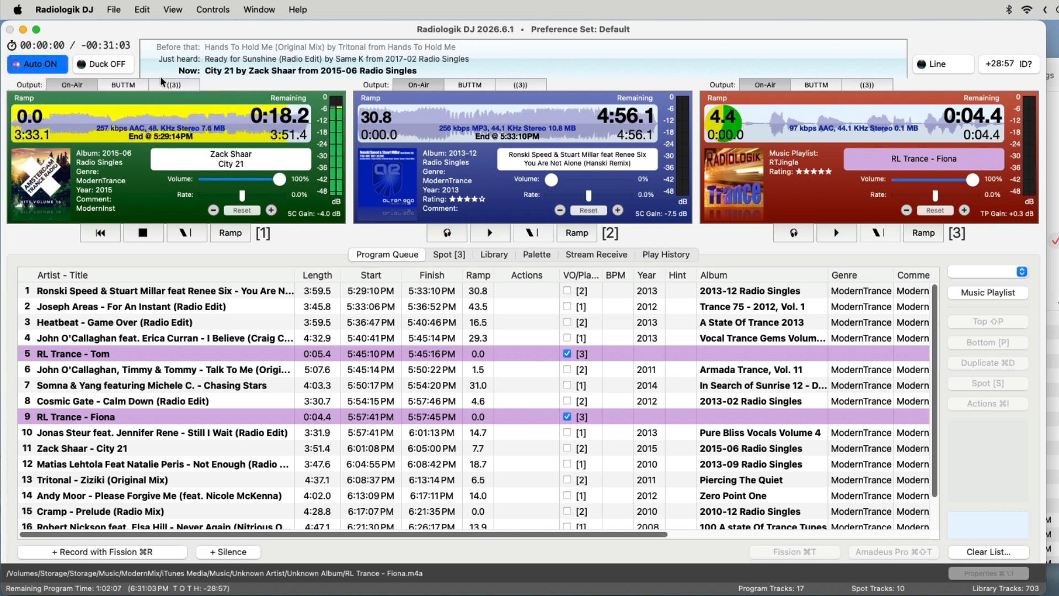
{"action": "left_click", "coordinate": [82, 41]}
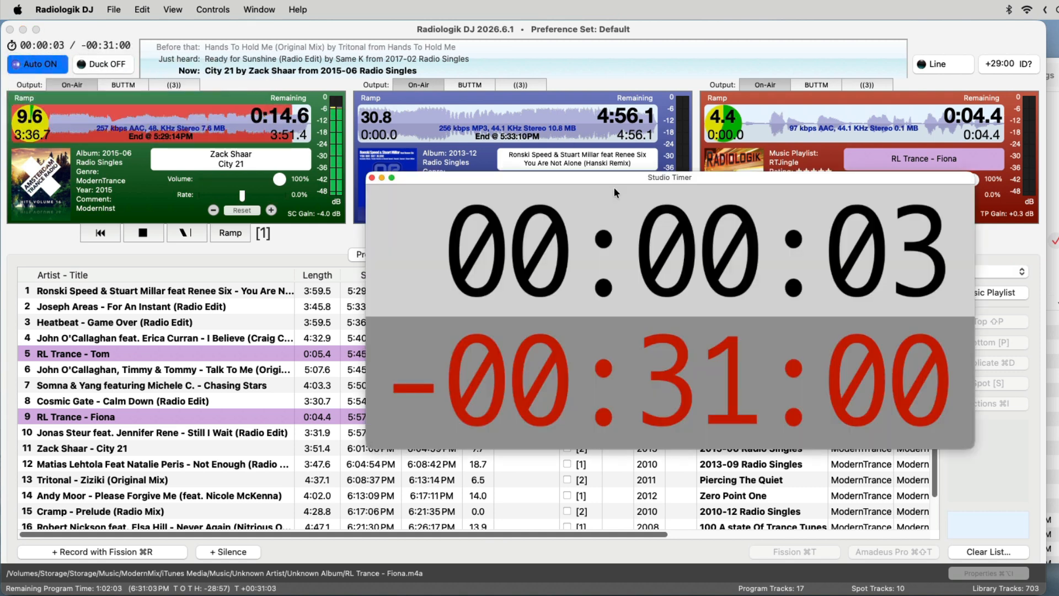
{"action": "left_click_drag", "start_coordinate": [980, 445], "coordinate": [814, 386]}
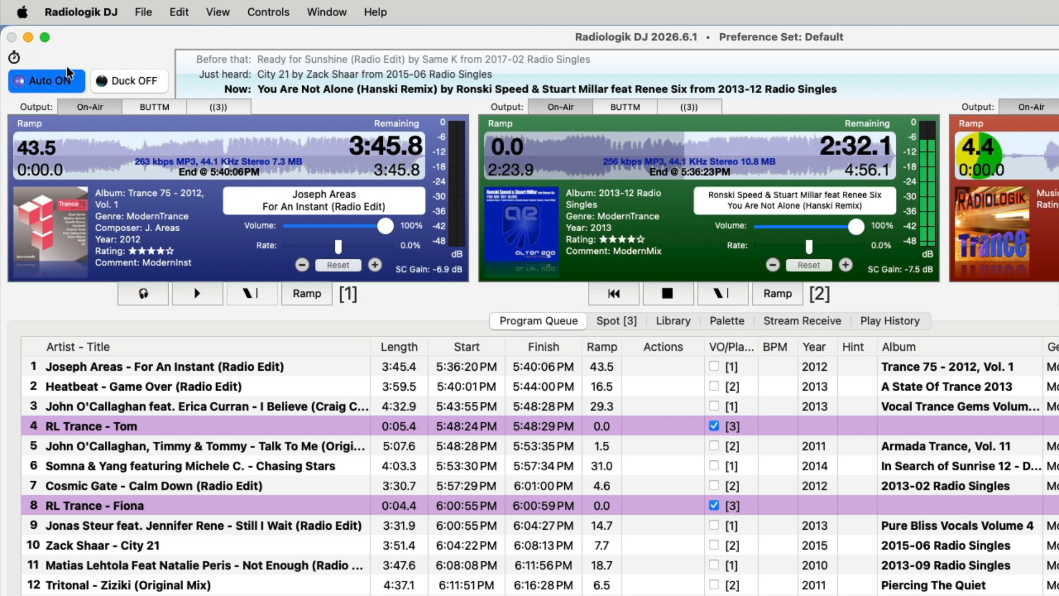
Turn Auto mode off and examine the player state colours in the Appearance settings.
{"action": "left_click", "coordinate": [65, 82]}
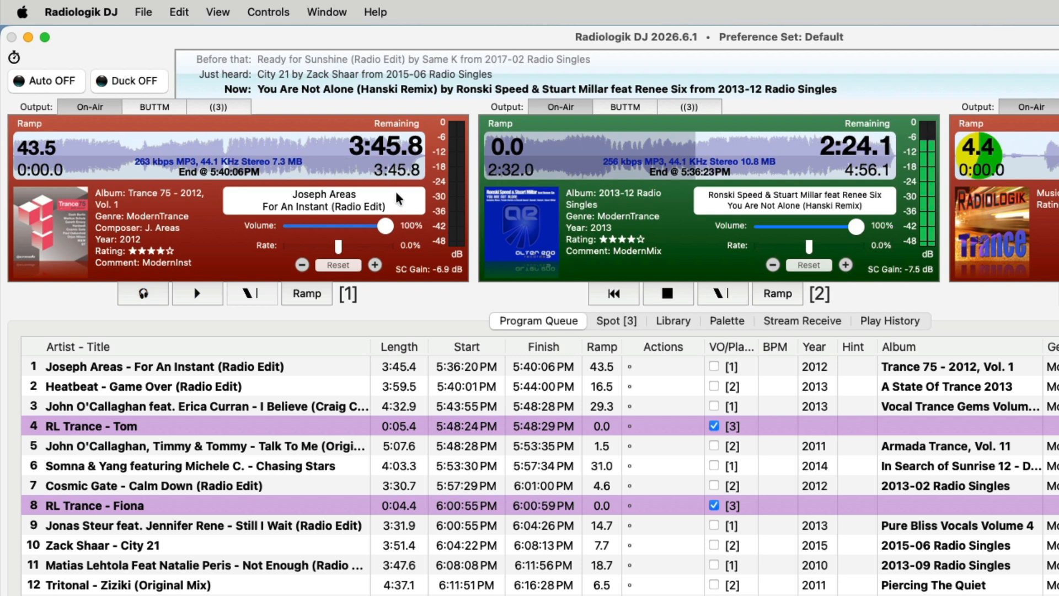
{"action": "key", "text": "super+comma"}
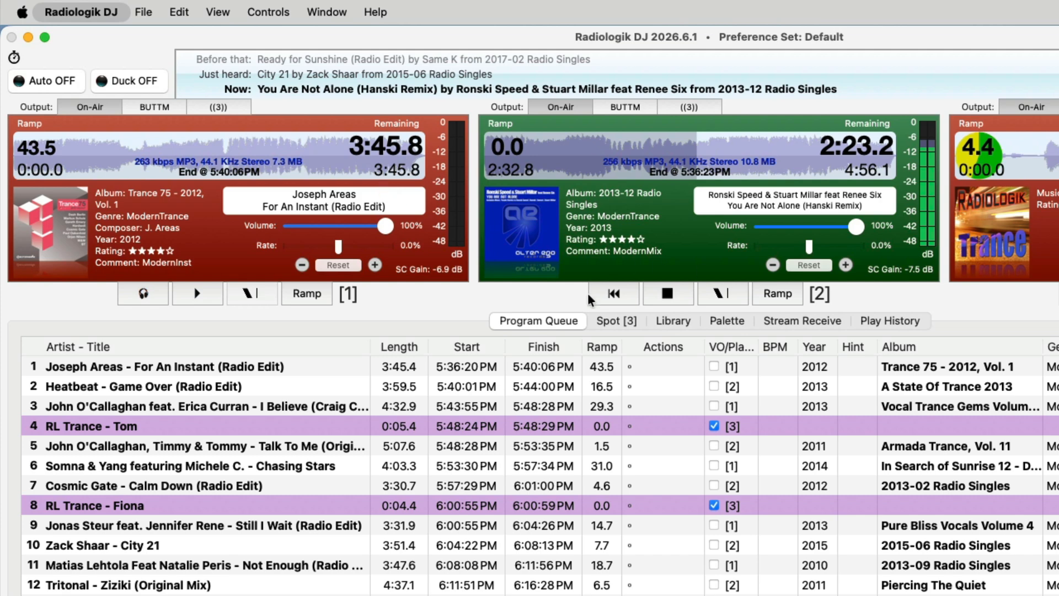
{"action": "left_click", "coordinate": [789, 90]}
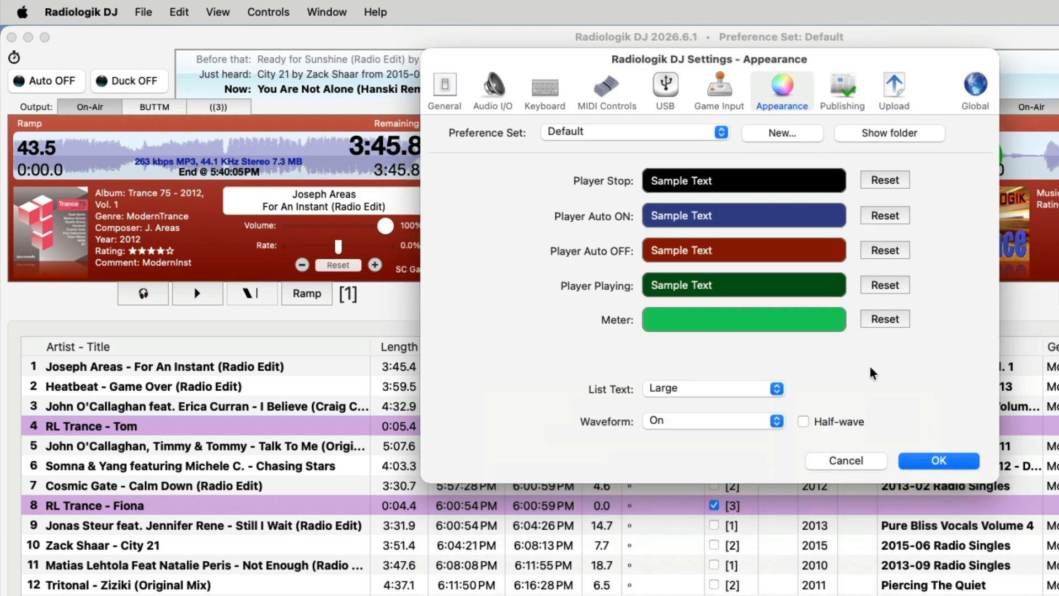
{"action": "left_click", "coordinate": [970, 456]}
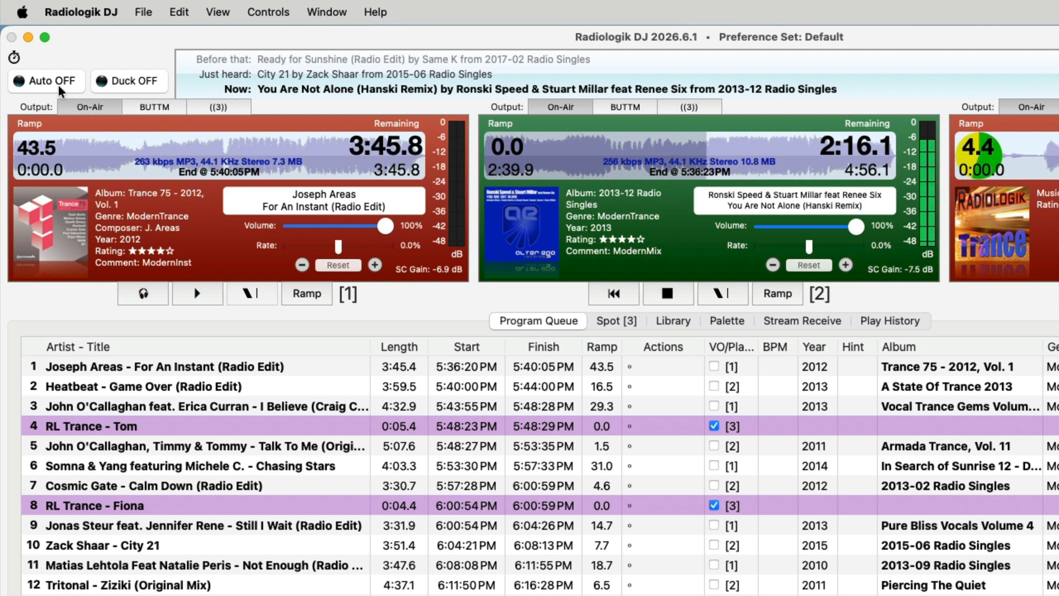
Enable the auto-play action for the first three tracks in the program queue.
{"action": "left_click", "coordinate": [629, 366]}
{"action": "left_click", "coordinate": [630, 381]}
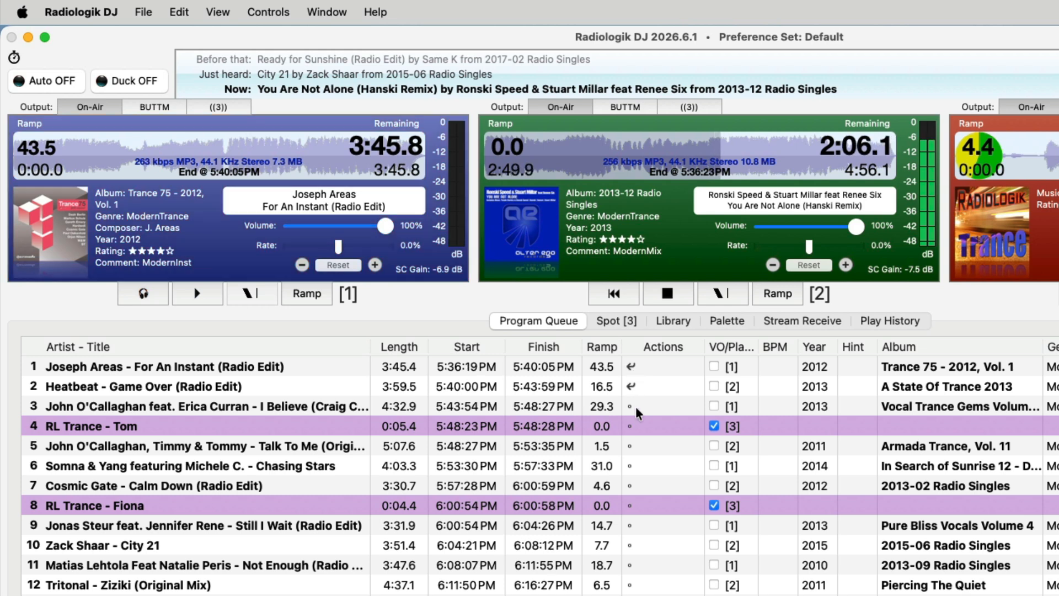
{"action": "left_click", "coordinate": [631, 404]}
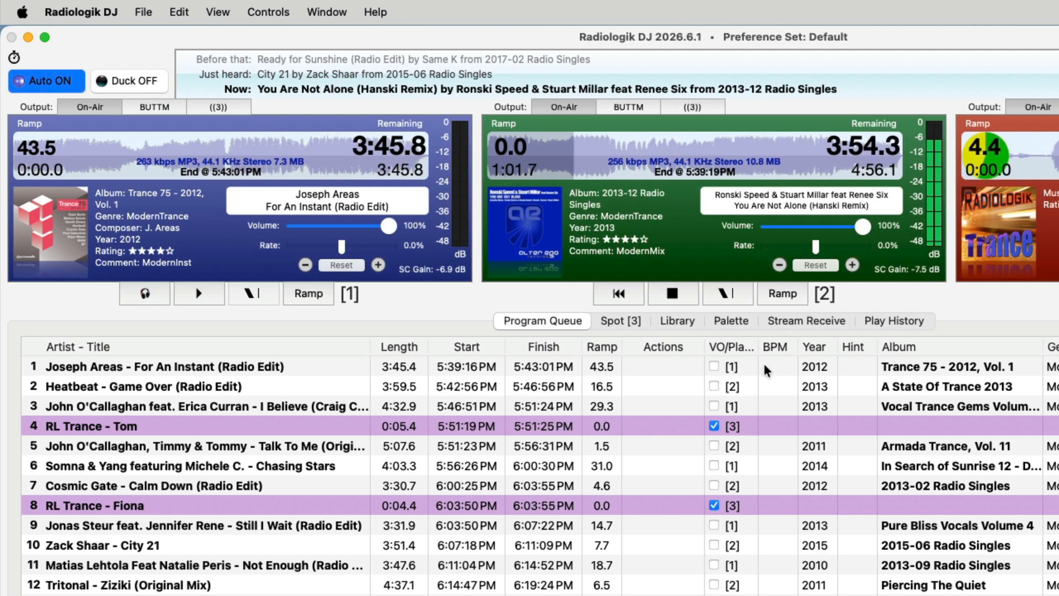
Examine the actions available for the queued track Game Over (Radio Edit), and close the Actions window.
{"action": "left_click", "coordinate": [932, 384]}
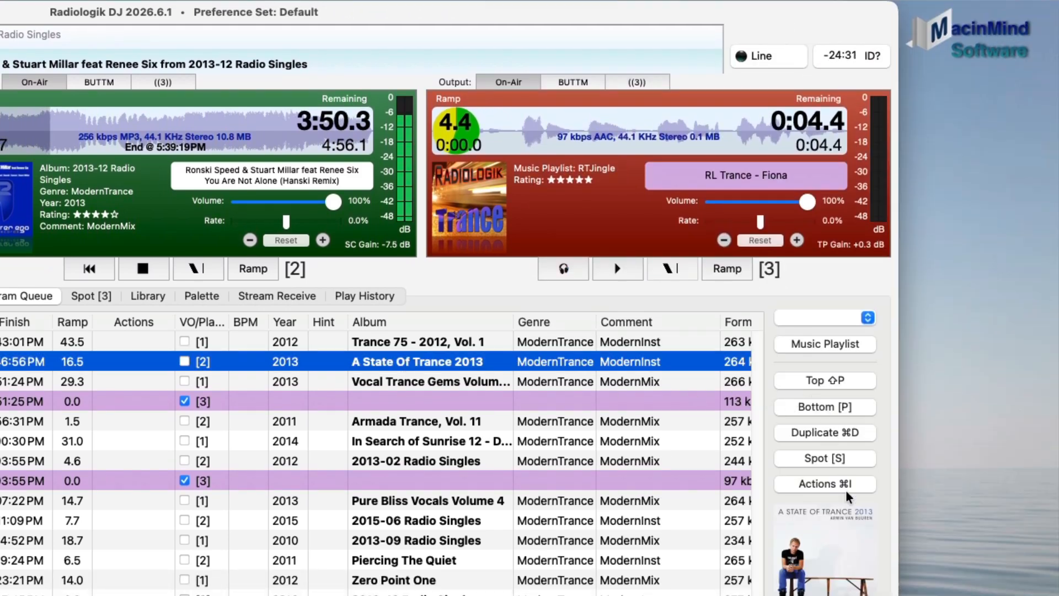
{"action": "left_click", "coordinate": [845, 485]}
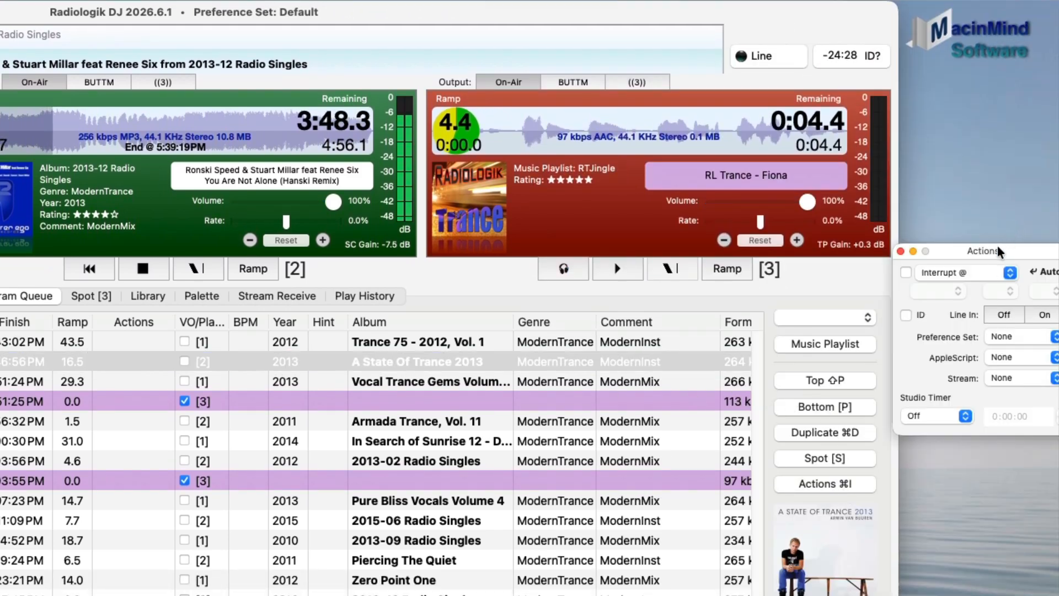
{"action": "left_click_drag", "start_coordinate": [999, 250], "coordinate": [203, 325]}
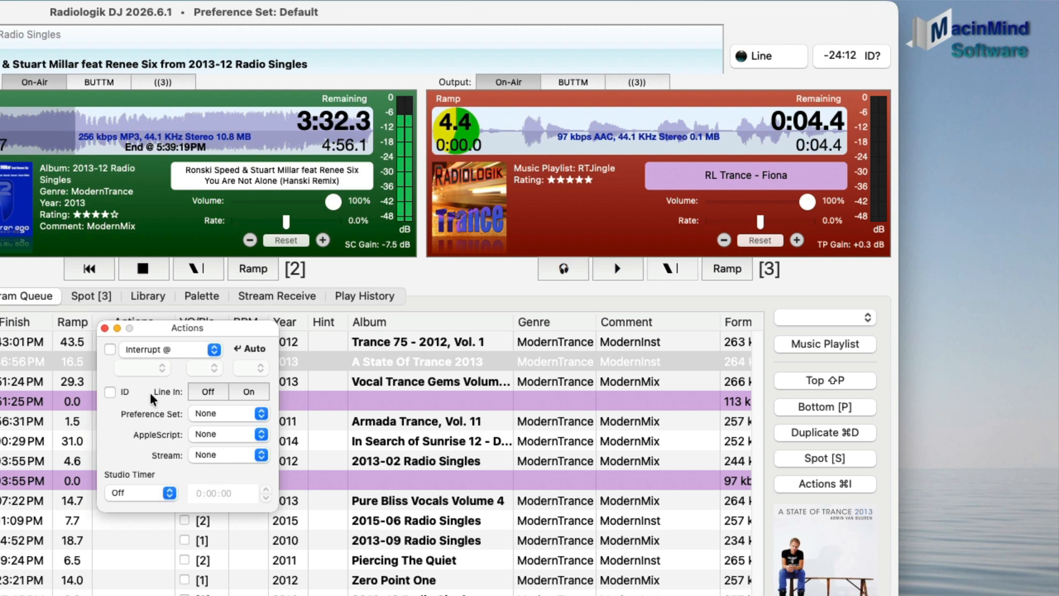
{"action": "left_click", "coordinate": [104, 329]}
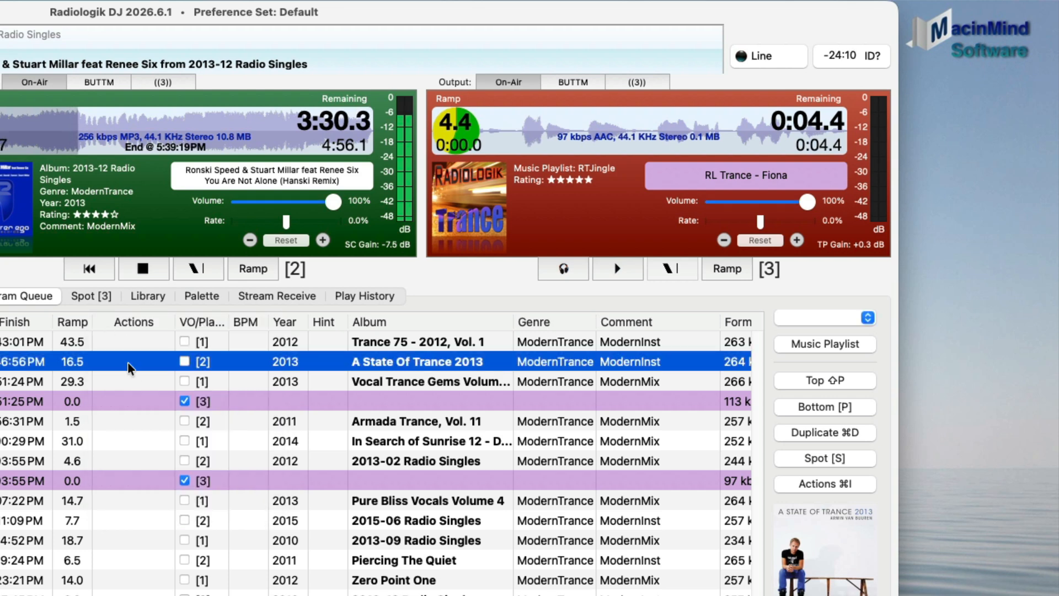
Examine the library's track list, selecting Let Me Go (Radio Edit) and Pattern 10 (Radio Edit).
{"action": "left_click", "coordinate": [155, 301]}
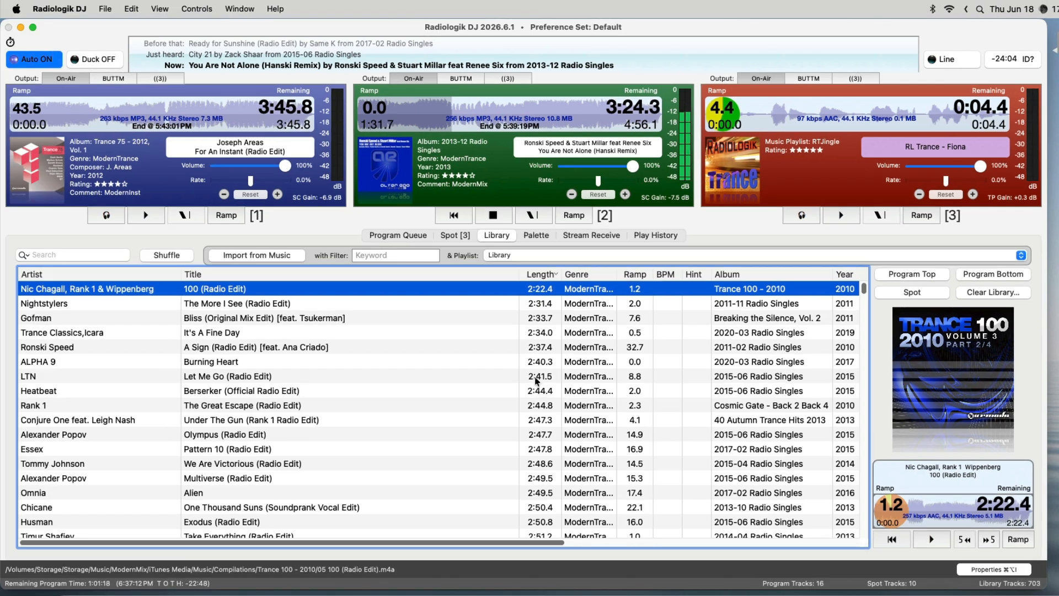
{"action": "left_click", "coordinate": [205, 488]}
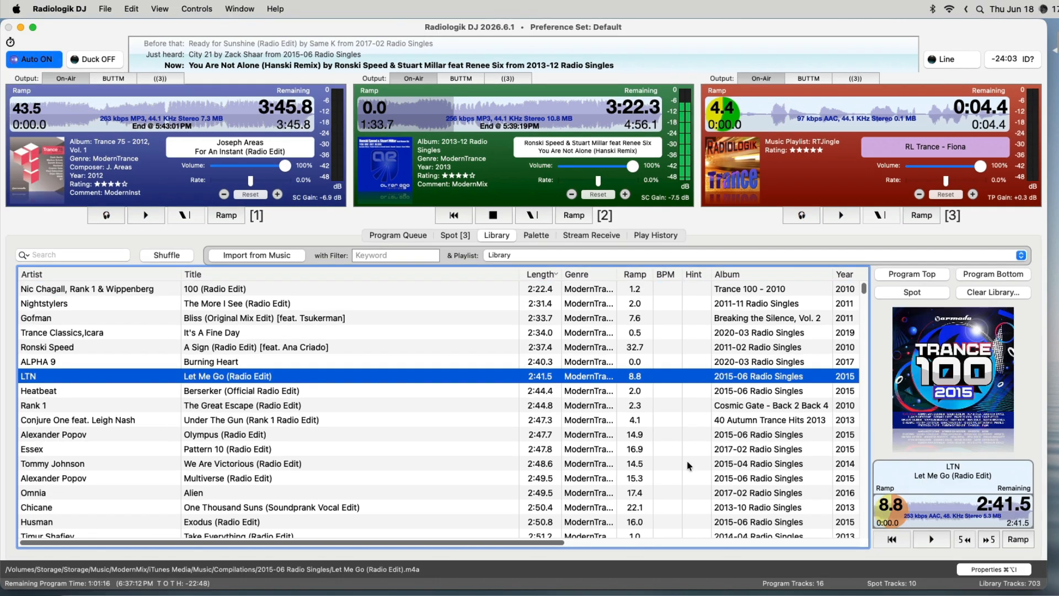
{"action": "left_click", "coordinate": [561, 451]}
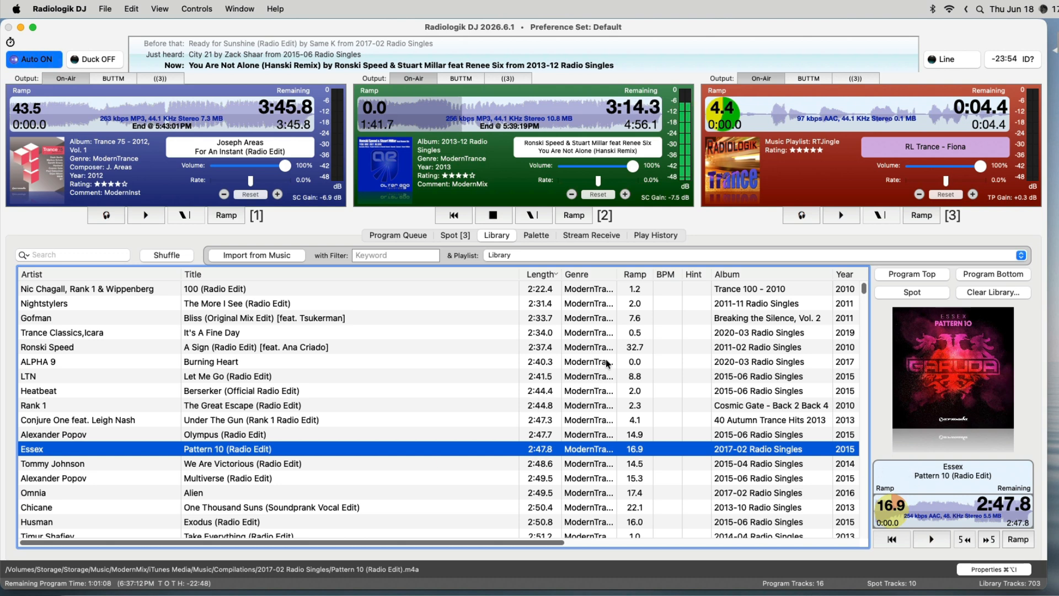
Examine the track properties of Please Forgive Me and I Believe in the program queue.
{"action": "left_click", "coordinate": [386, 236]}
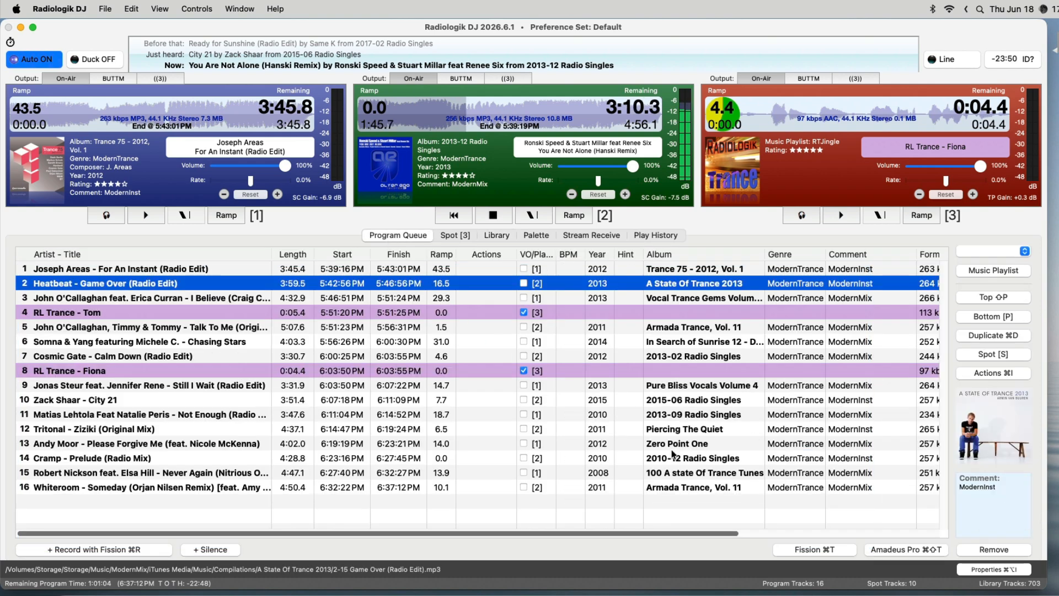
{"action": "left_click", "coordinate": [755, 442]}
{"action": "left_click", "coordinate": [990, 570]}
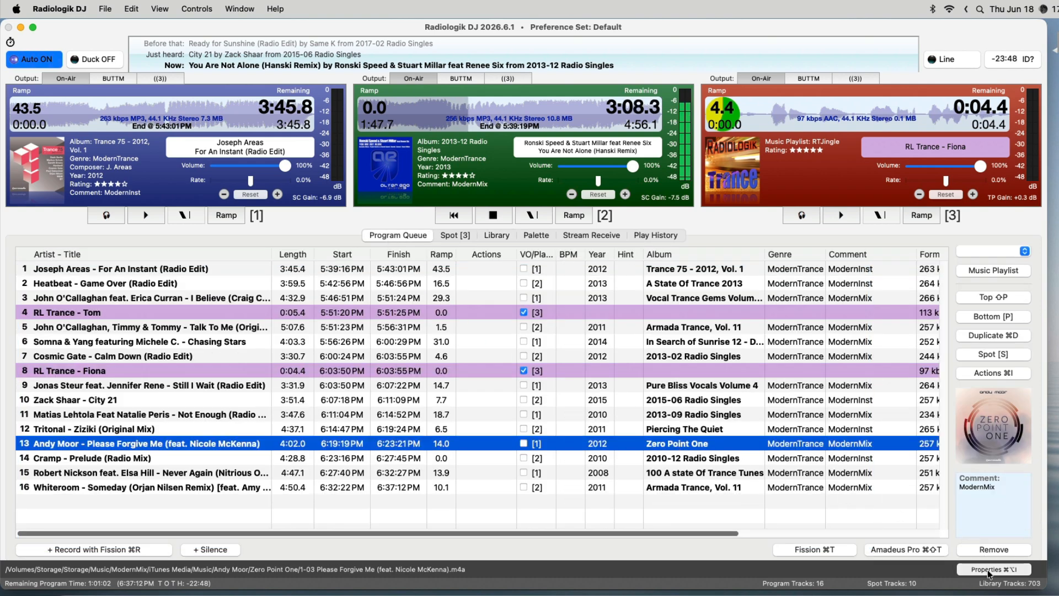
{"action": "left_click_drag", "start_coordinate": [584, 397], "coordinate": [587, 363]}
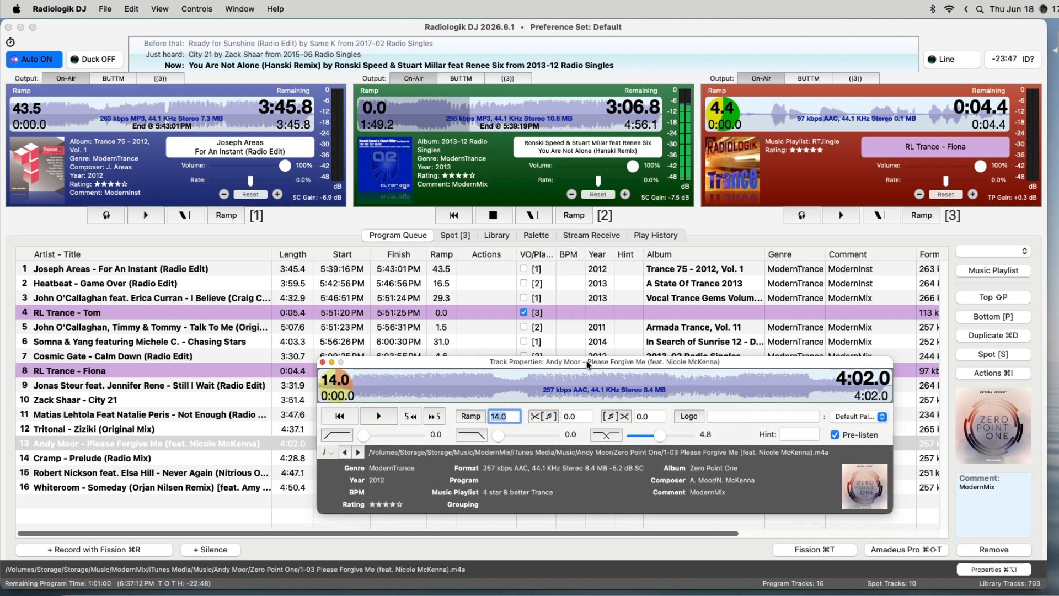
{"action": "left_click", "coordinate": [447, 296]}
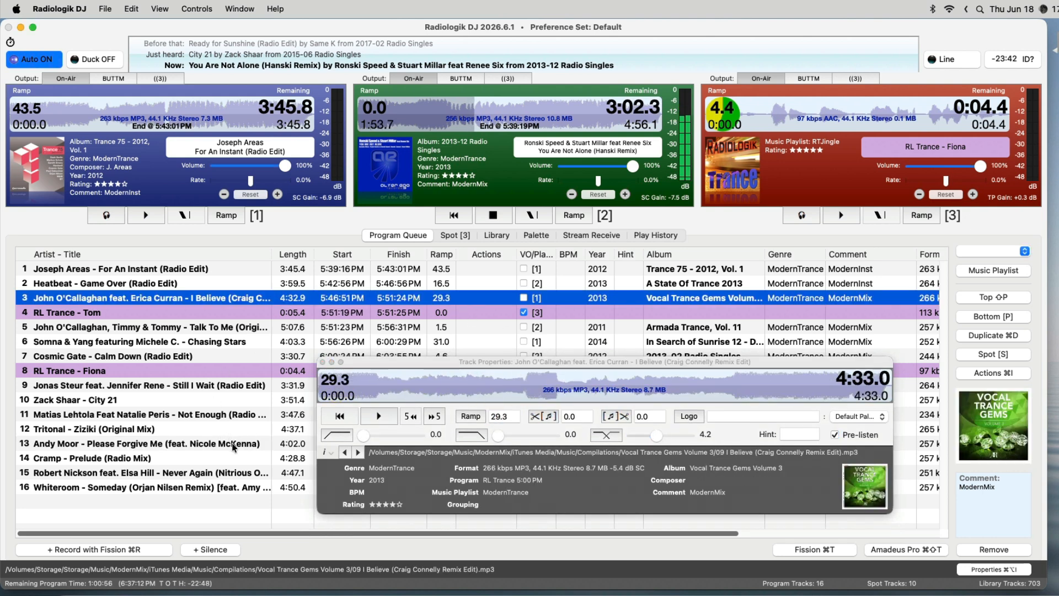
{"action": "left_click", "coordinate": [233, 444]}
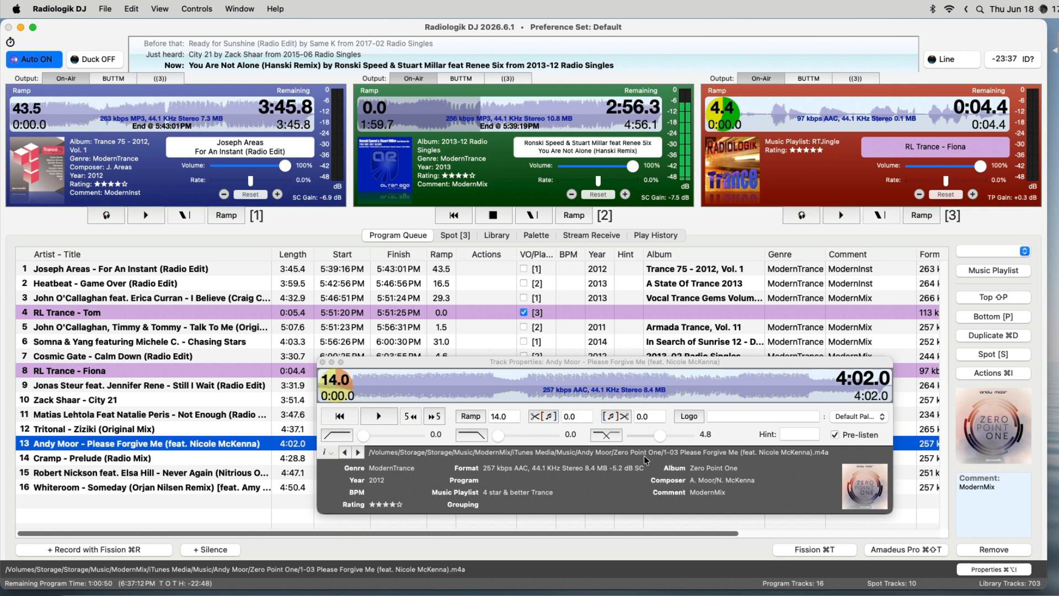
{"action": "left_click_drag", "start_coordinate": [614, 364], "coordinate": [573, 337]}
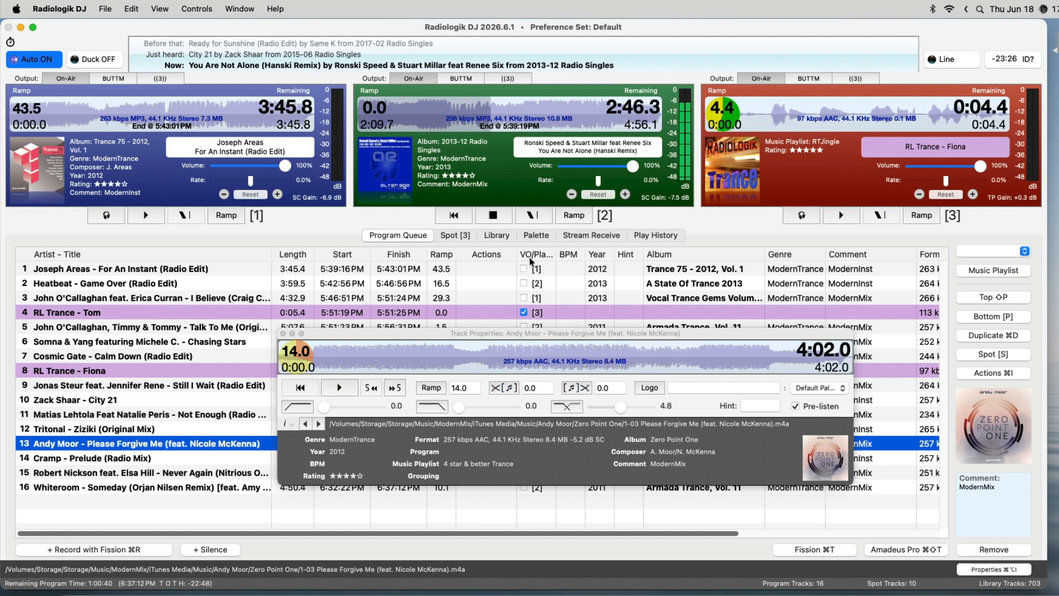
Examine the track properties of the RL Trance - Jill spot and the play history entry Nara, and close the properties window.
{"action": "left_click", "coordinate": [463, 237]}
{"action": "left_click", "coordinate": [433, 311]}
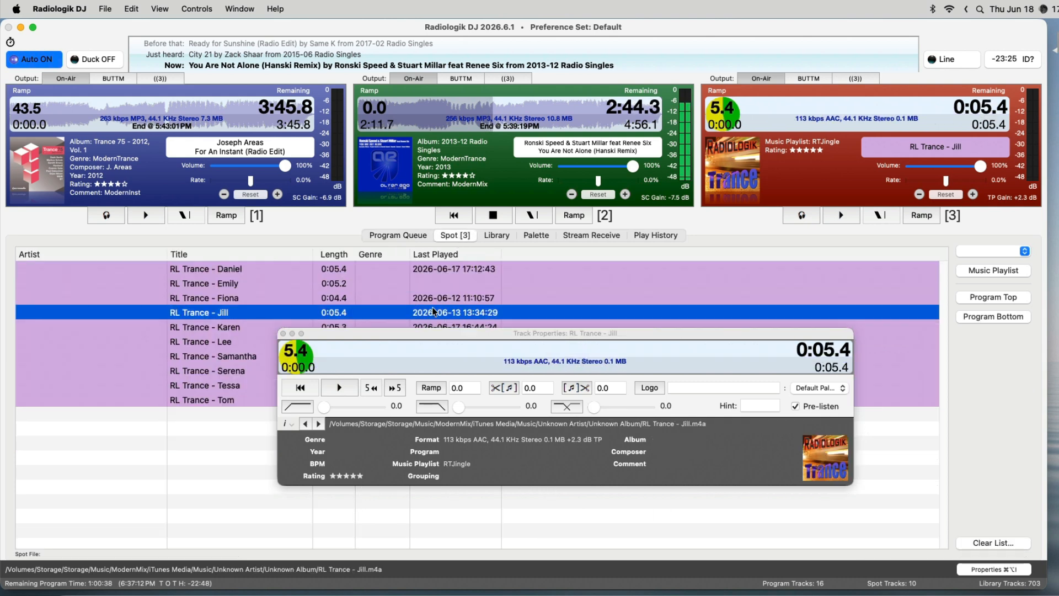
{"action": "left_click", "coordinate": [554, 335]}
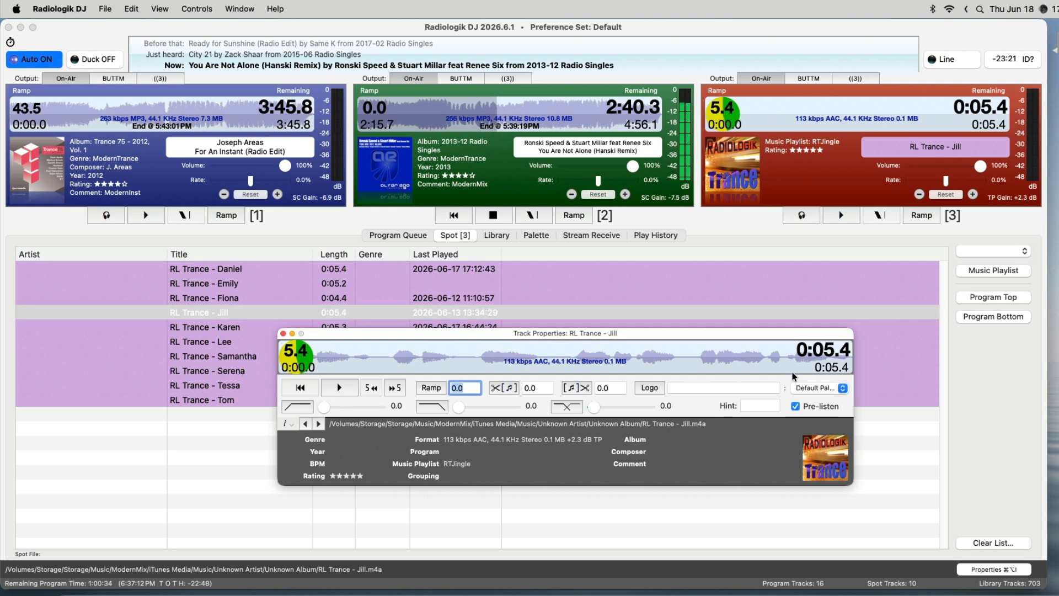
{"action": "left_click", "coordinate": [652, 234]}
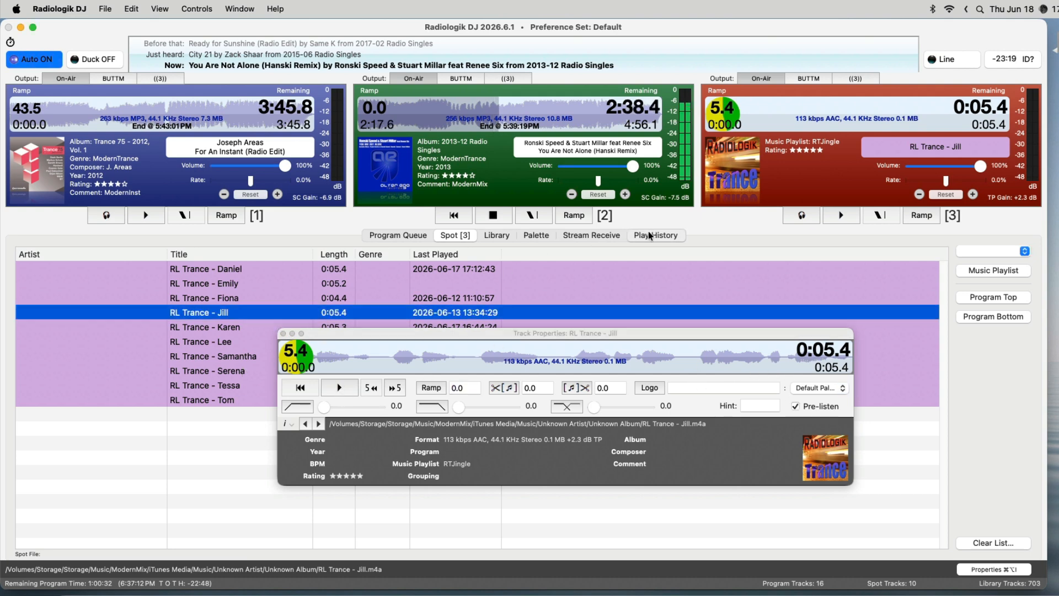
{"action": "left_click", "coordinate": [274, 371]}
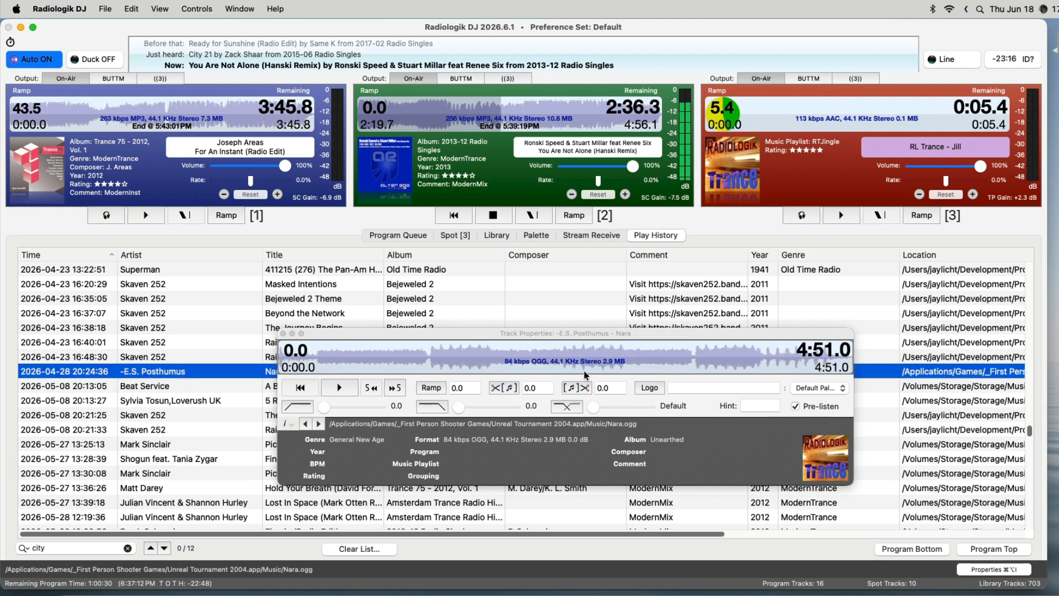
{"action": "left_click", "coordinate": [284, 334]}
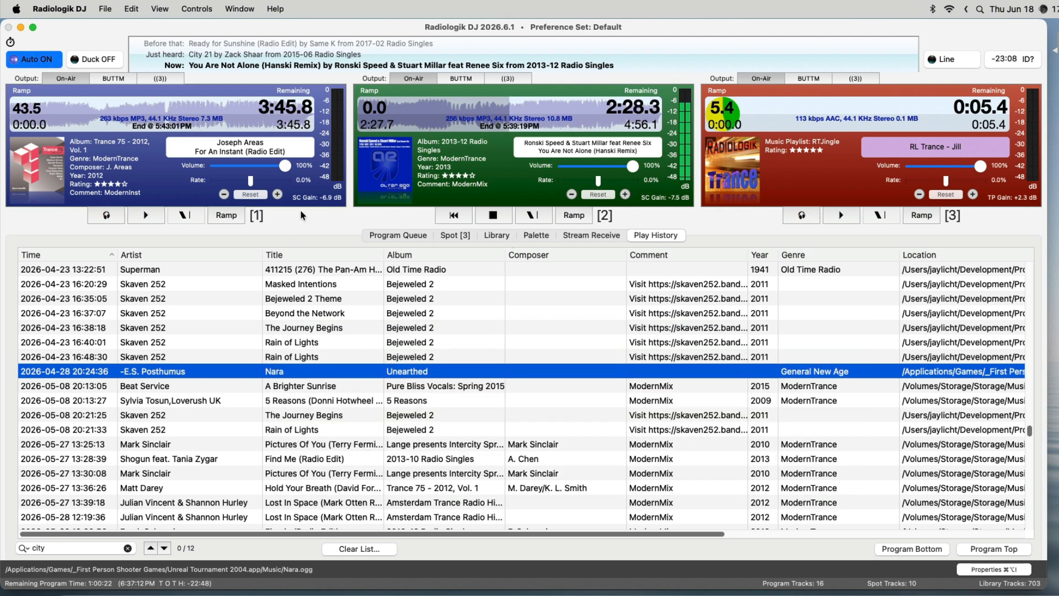
Start and stop the pre-listen of the track loaded in player 1.
{"action": "left_click", "coordinate": [108, 219]}
{"action": "left_click", "coordinate": [108, 218]}
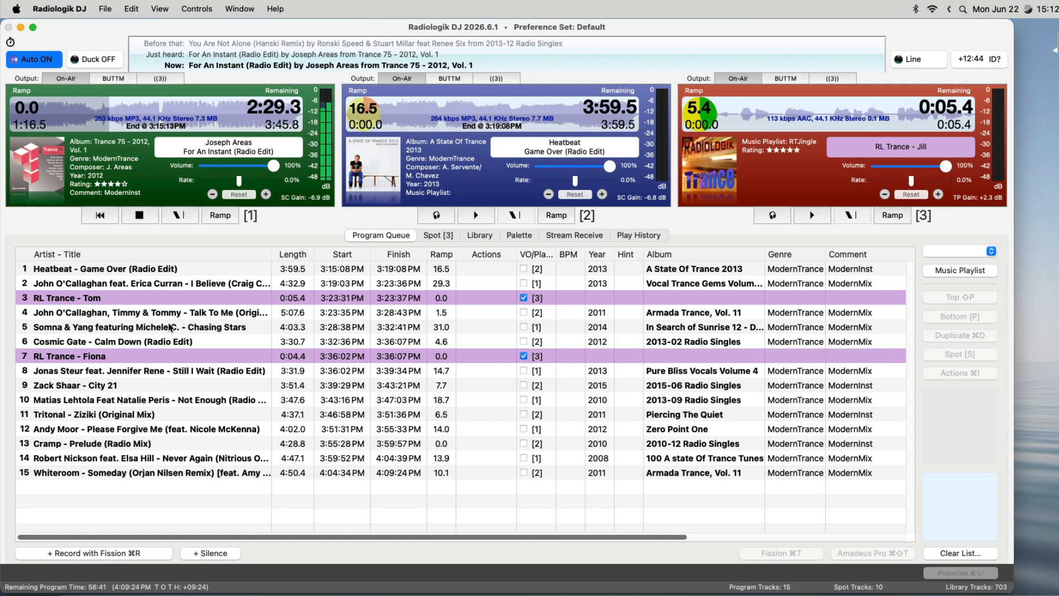
Examine the RL Trance - Tom voice-over and the neighbouring tracks I Believe and Still I Wait in the program queue.
{"action": "left_click", "coordinate": [154, 298]}
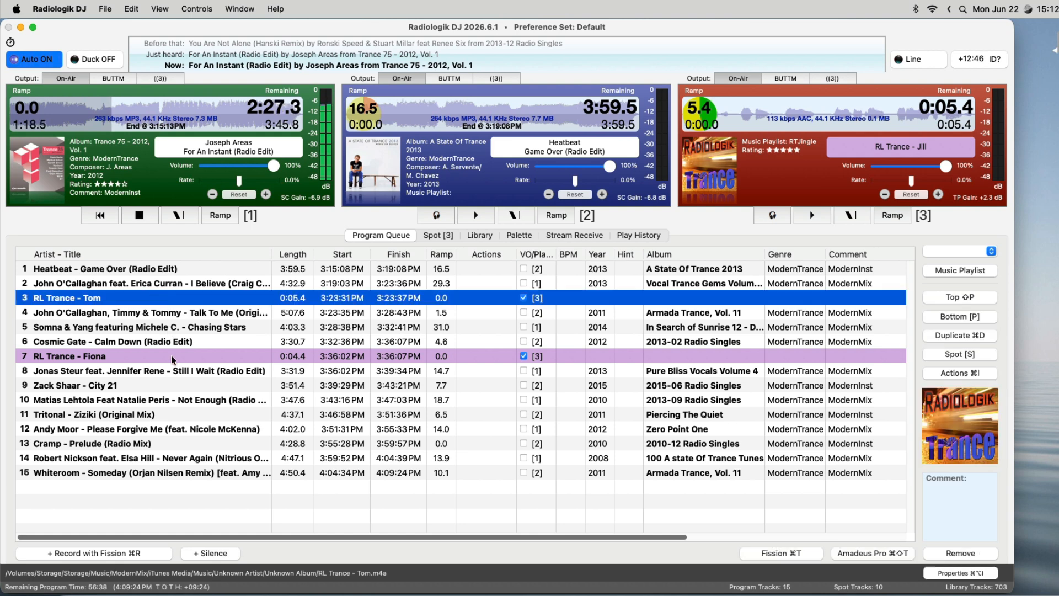
{"action": "left_click", "coordinate": [174, 357]}
{"action": "left_click", "coordinate": [173, 371]}
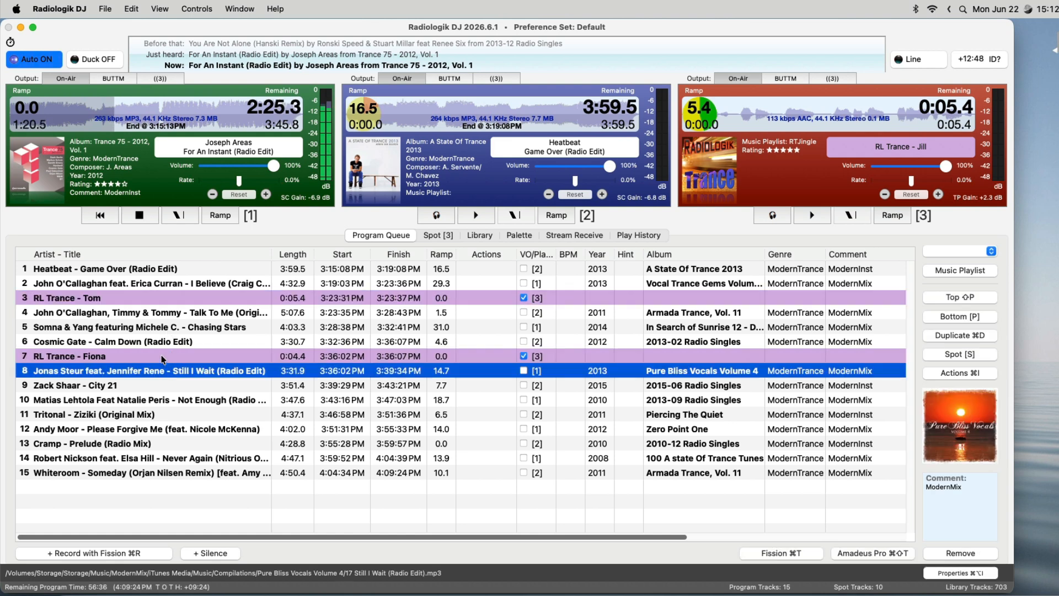
{"action": "left_click", "coordinate": [159, 284]}
{"action": "left_click", "coordinate": [145, 298]}
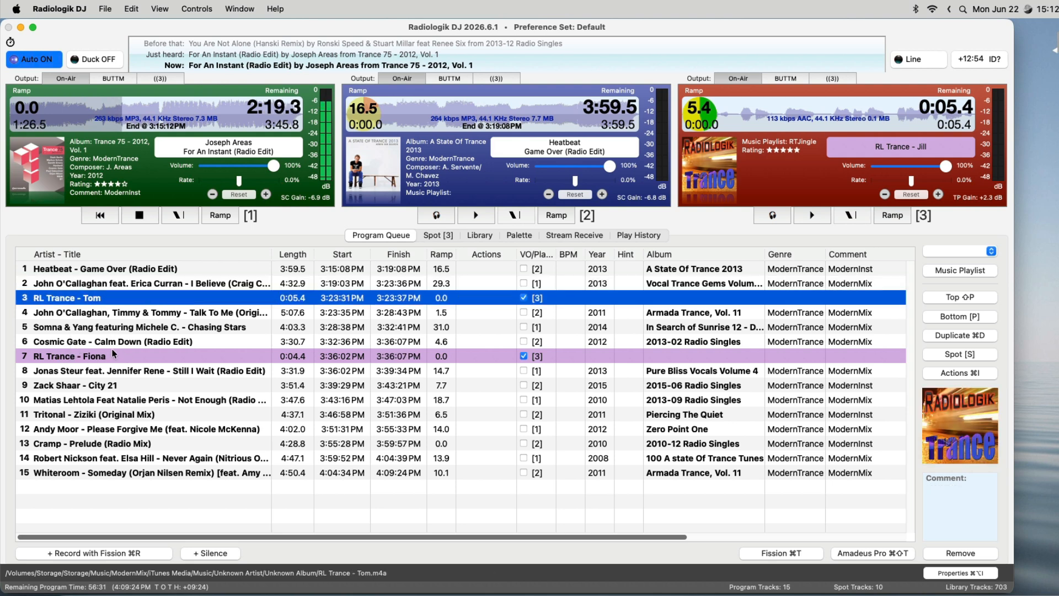
Open the publishing exceptions and add RL Trance on a new line below Speech in the exclusion list.
{"action": "key", "text": "super+p"}
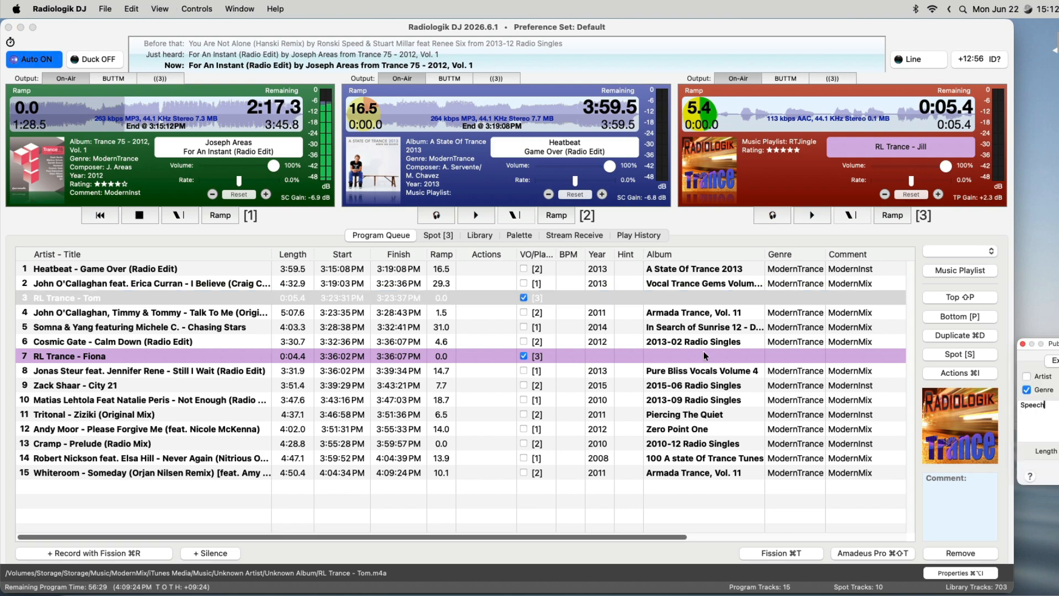
{"action": "left_click_drag", "start_coordinate": [1055, 343], "coordinate": [461, 322]}
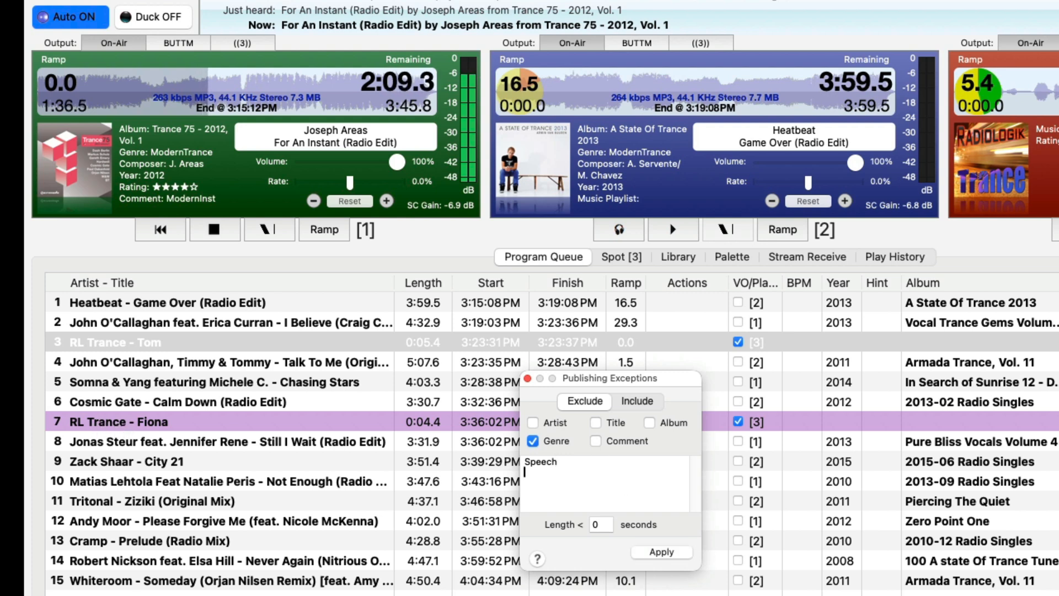
{"action": "key", "text": "Return"}
{"action": "type", "text": "RL"}
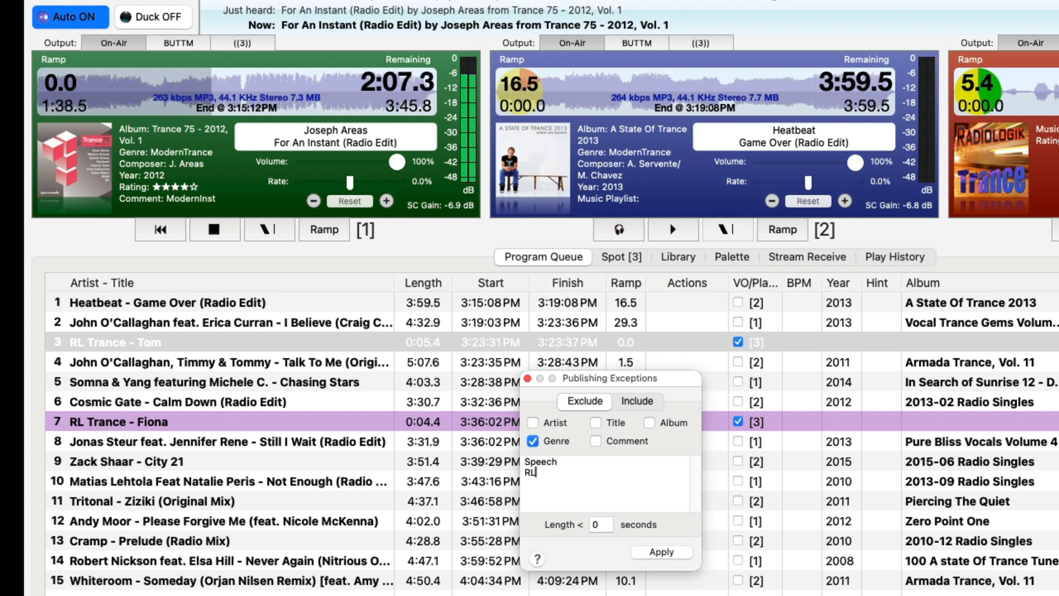
{"action": "type", "text": " Trance"}
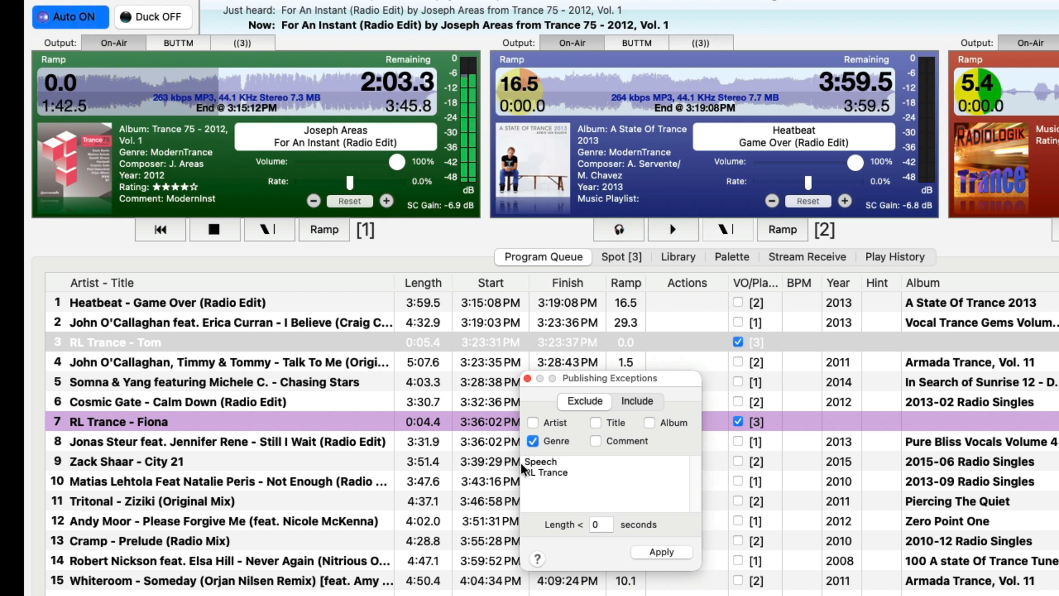
Include Title in the fields checked for publishing exclusions, apply the exceptions, and return to the program queue.
{"action": "left_click", "coordinate": [595, 423]}
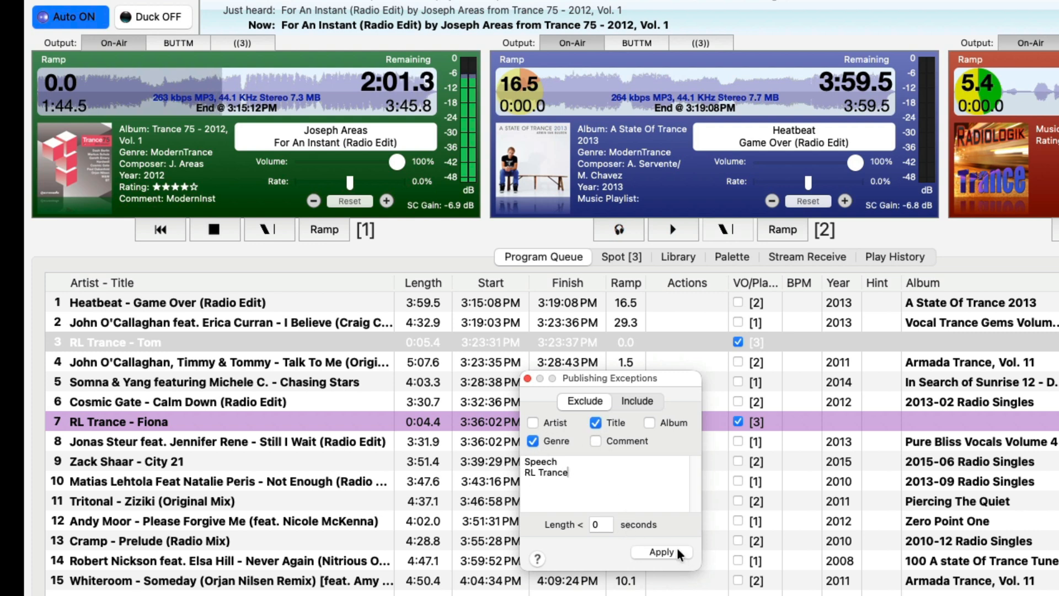
{"action": "left_click", "coordinate": [673, 550]}
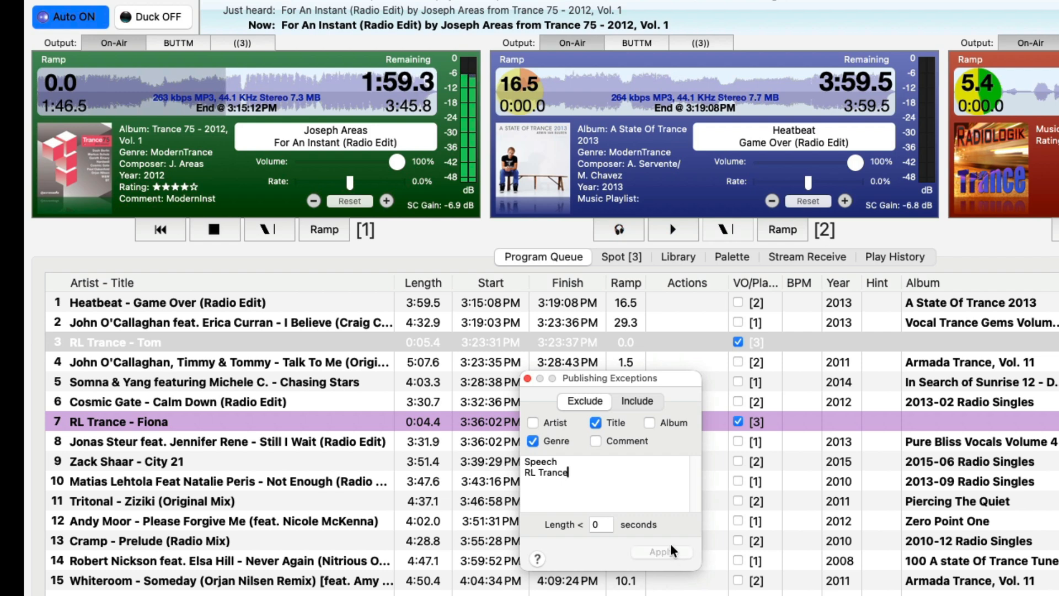
{"action": "left_click", "coordinate": [527, 378]}
{"action": "left_click", "coordinate": [154, 377]}
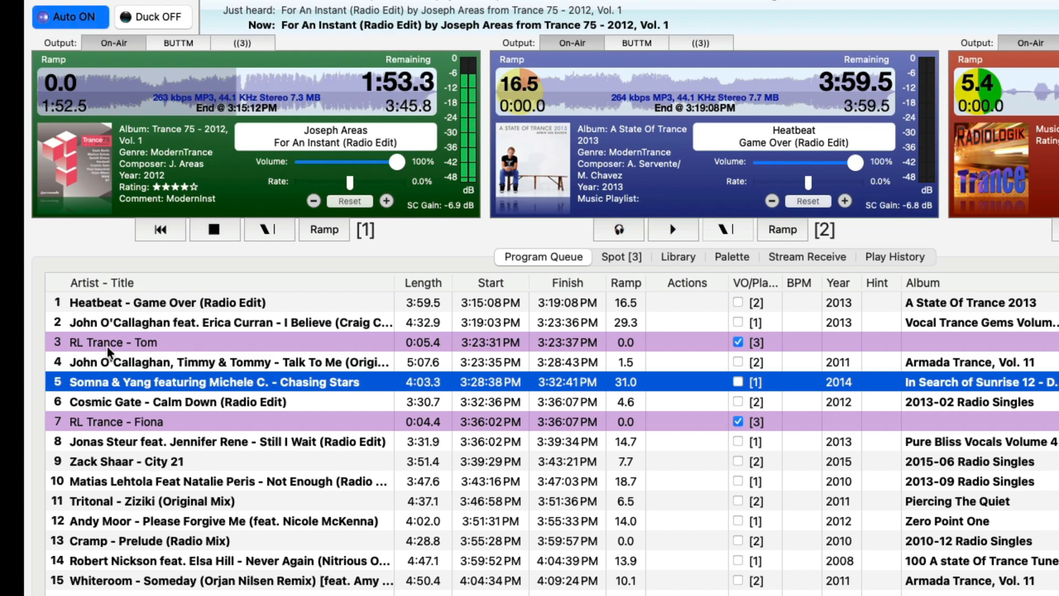
{"action": "left_click", "coordinate": [394, 516]}
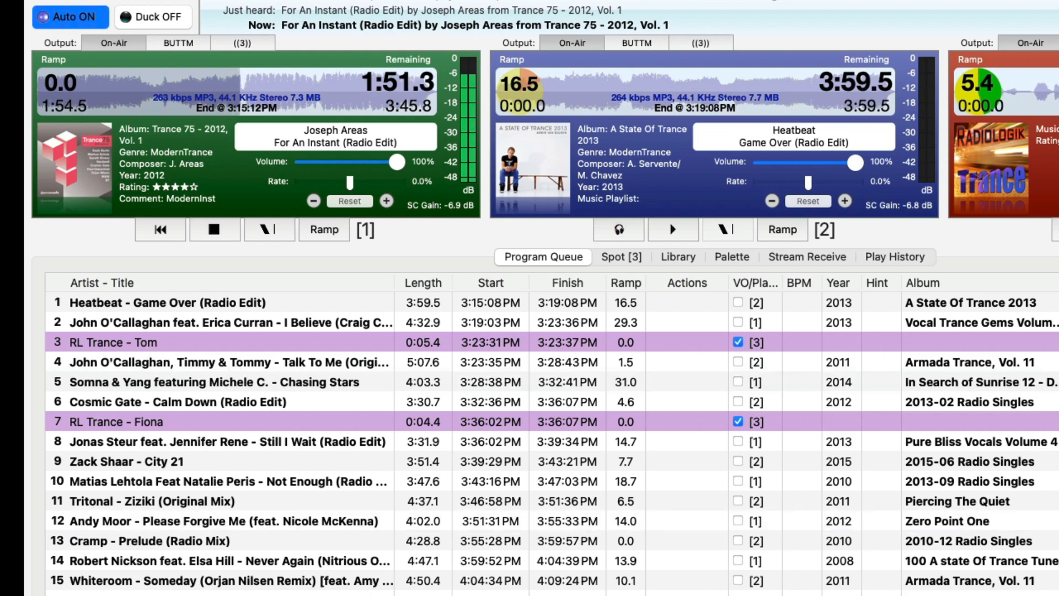